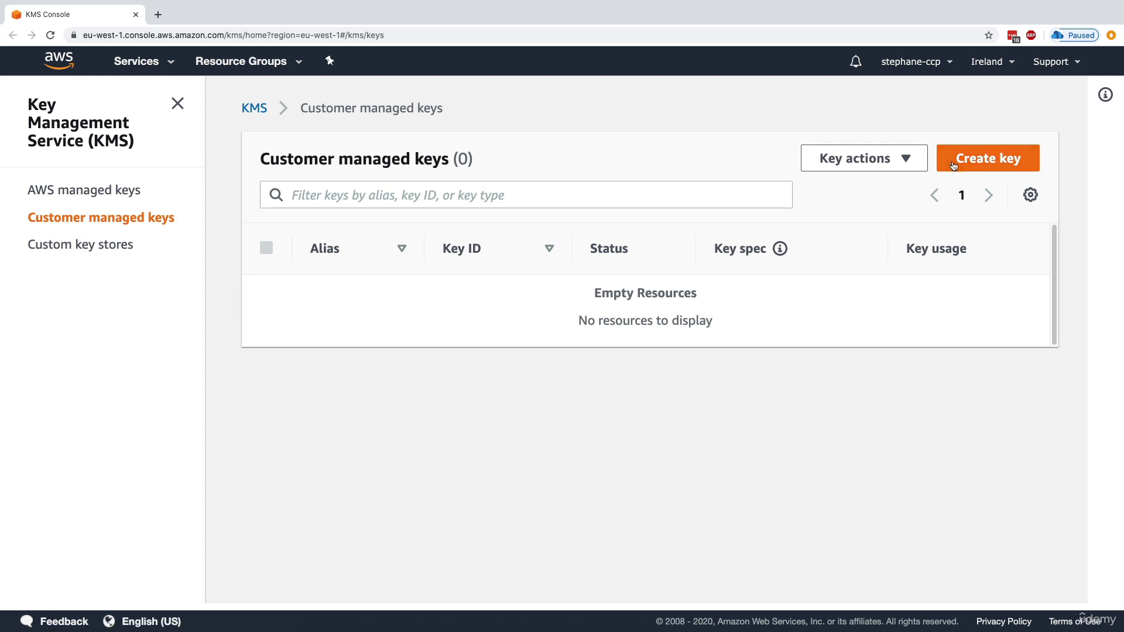
Review the AWS managed keys and custom key stores in KMS, including the aws/ebs key
click(94, 191)
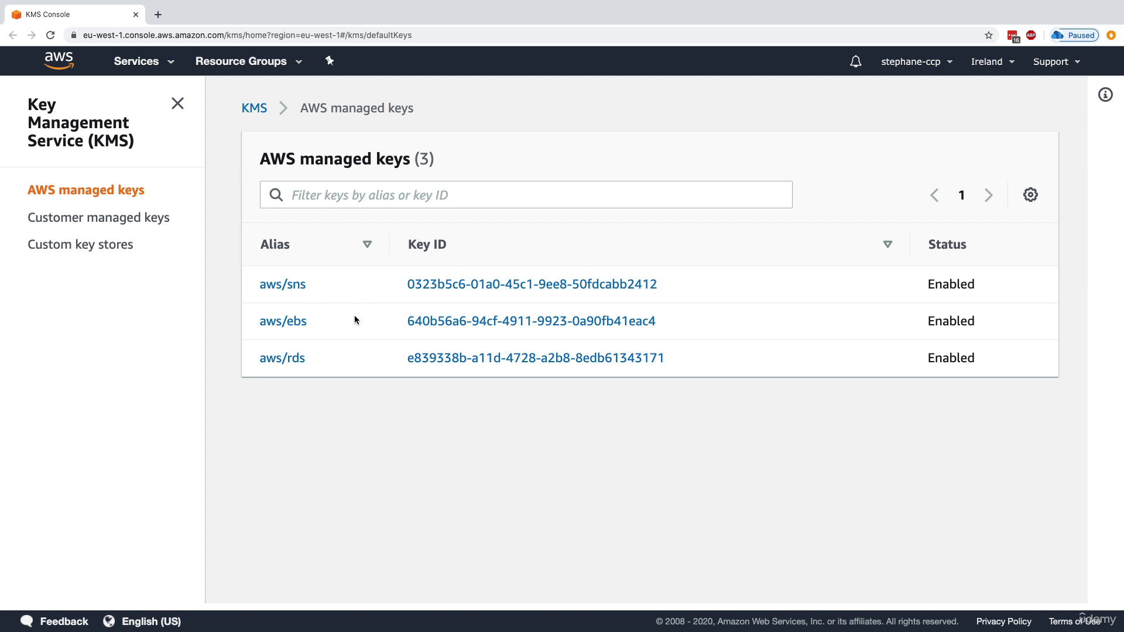
click(124, 245)
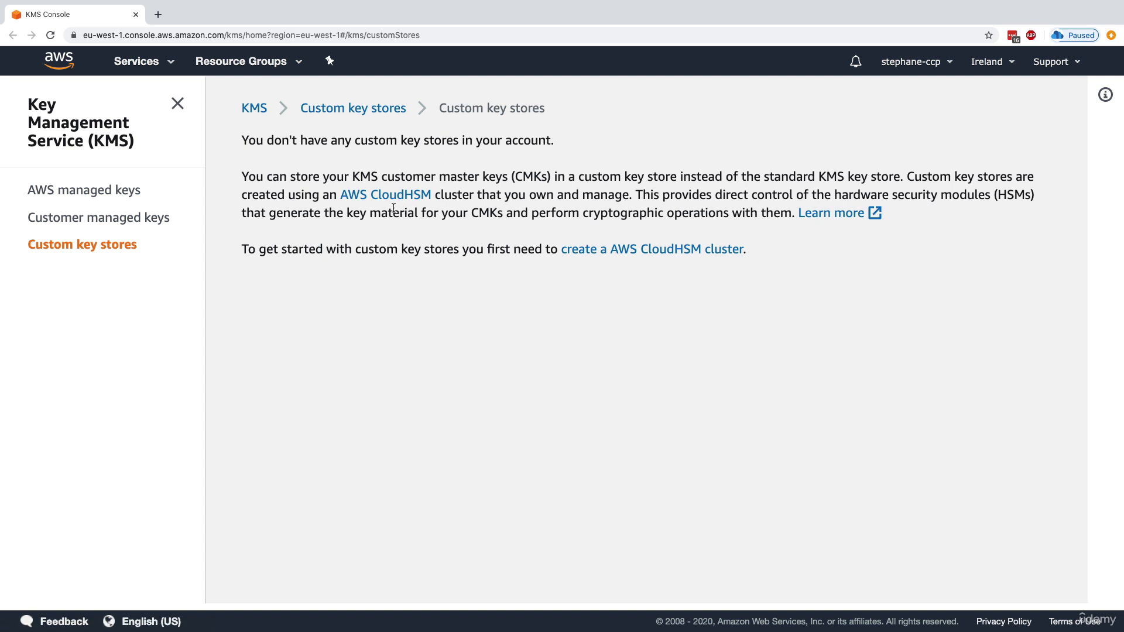
drag(27, 244, 145, 245)
click(101, 189)
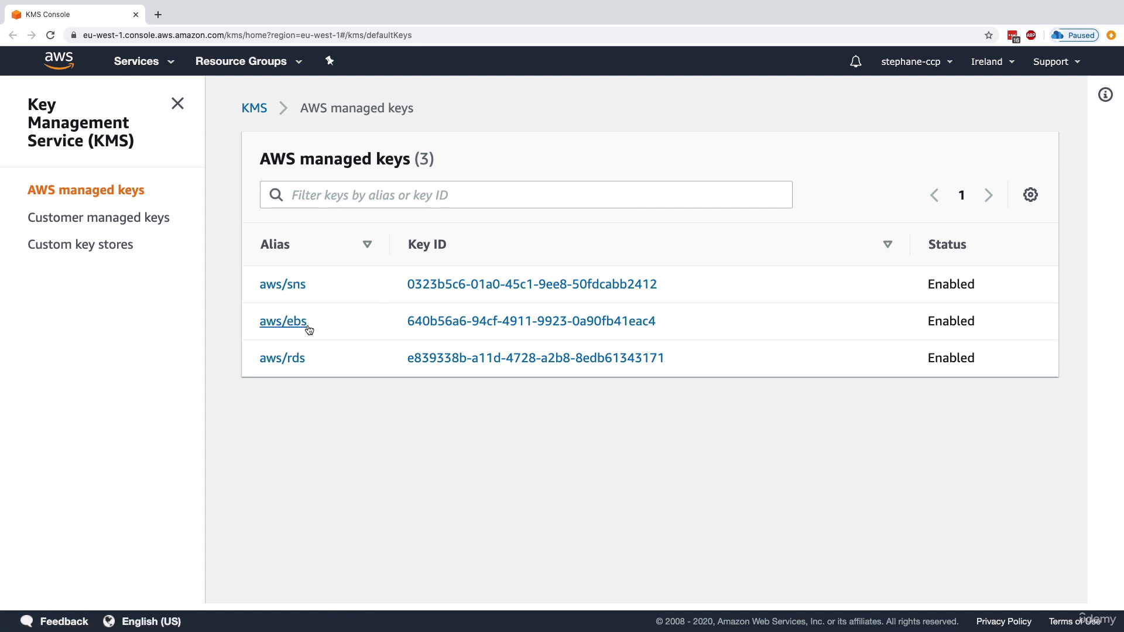
drag(284, 324, 332, 323)
Open the EC2 console in a separate browser tab and go to its Elastic Block Store volumes list
click(142, 74)
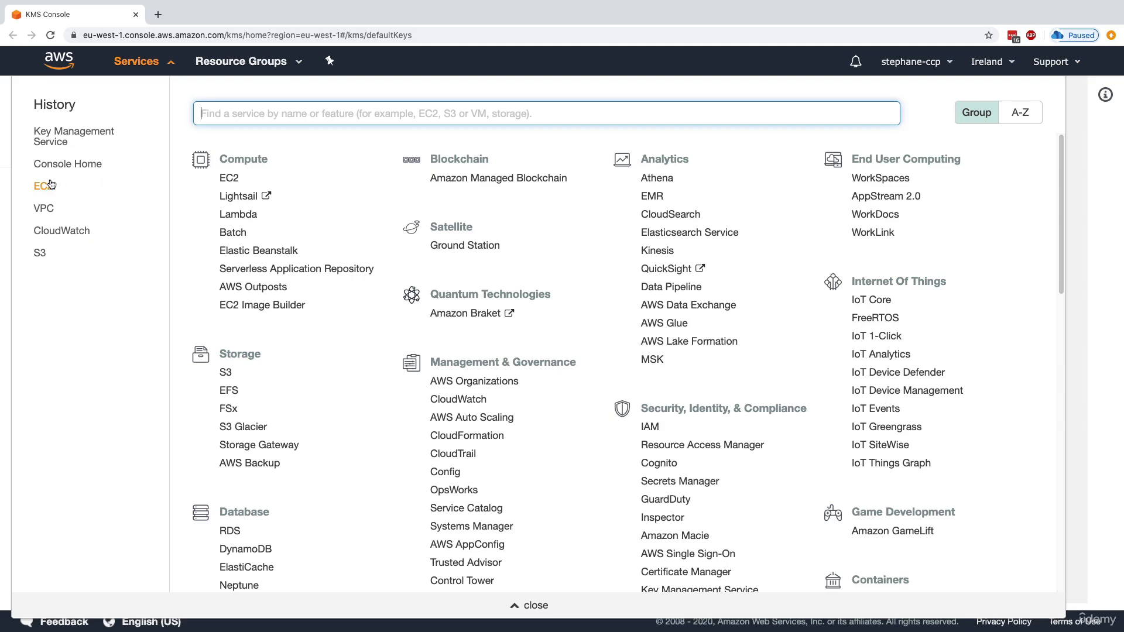
click(155, 67)
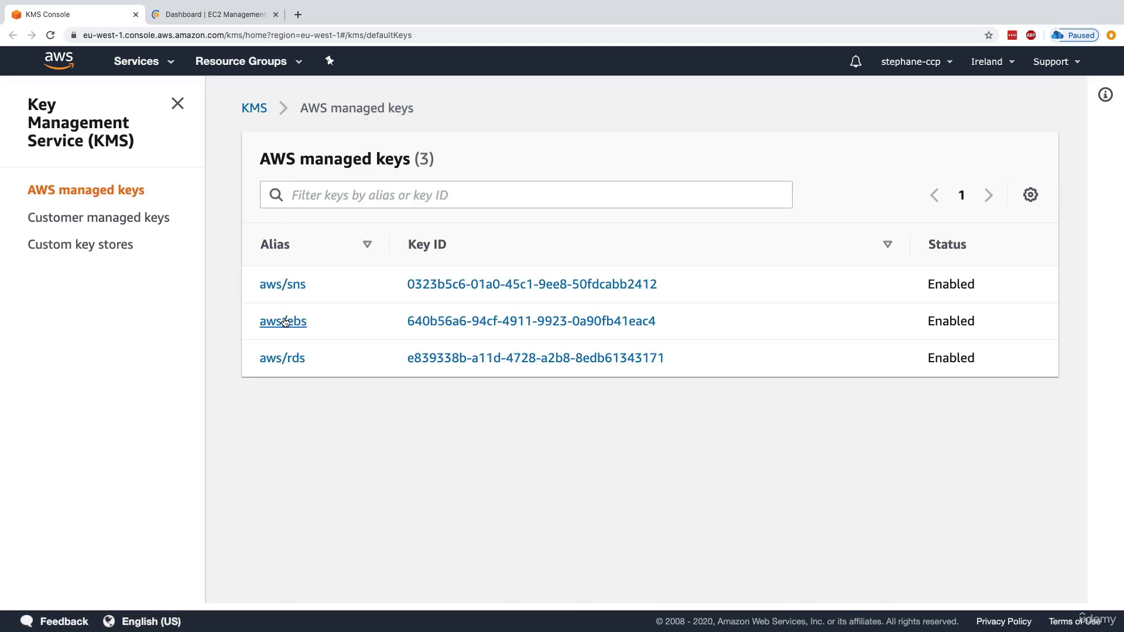
click(223, 20)
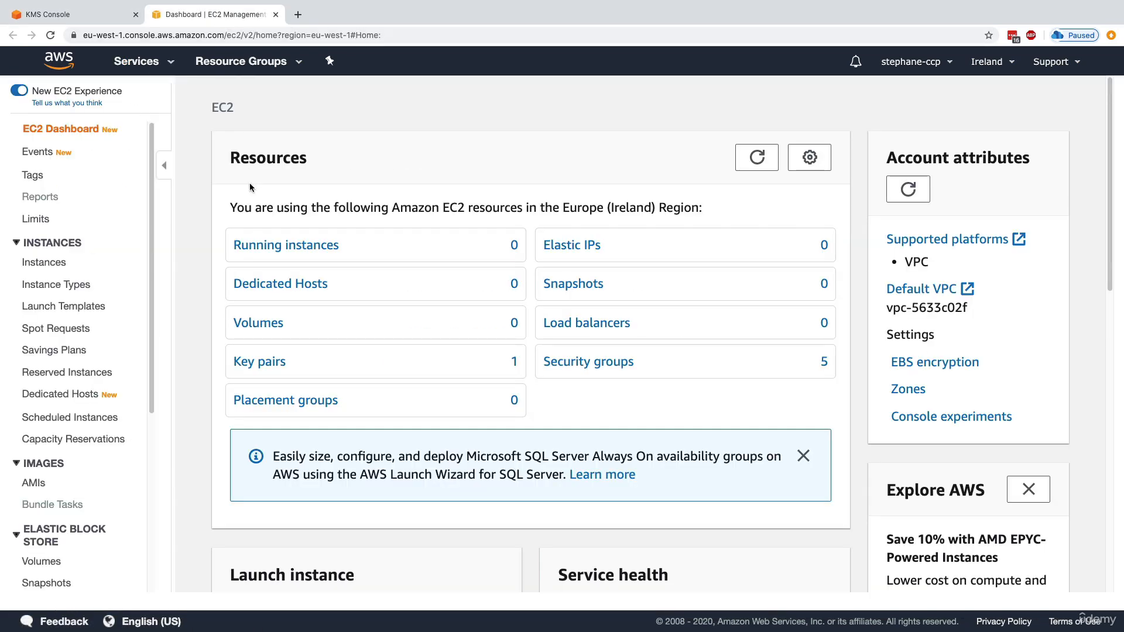
scroll(77, 351, down, 2)
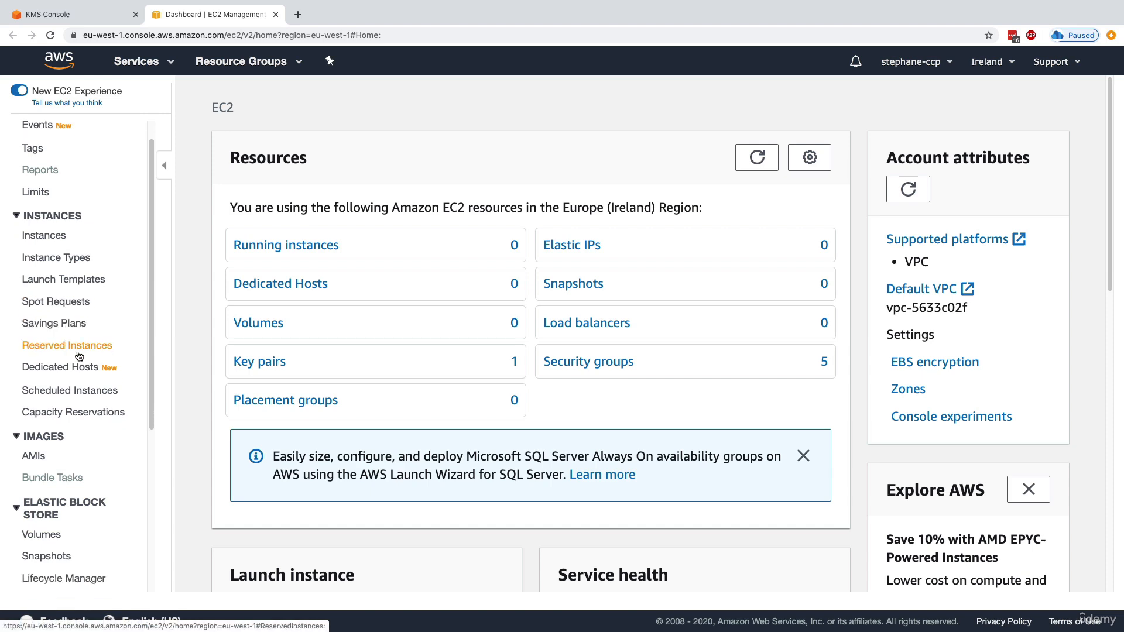
click(68, 520)
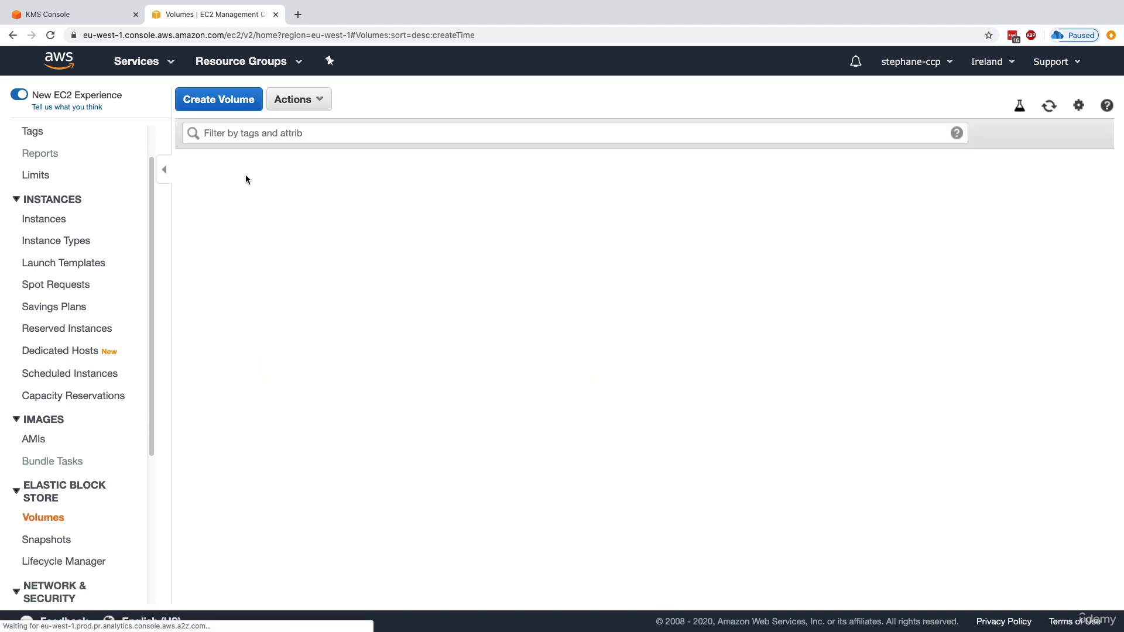
Start a new EBS volume and set its size to 1 GiB
click(236, 109)
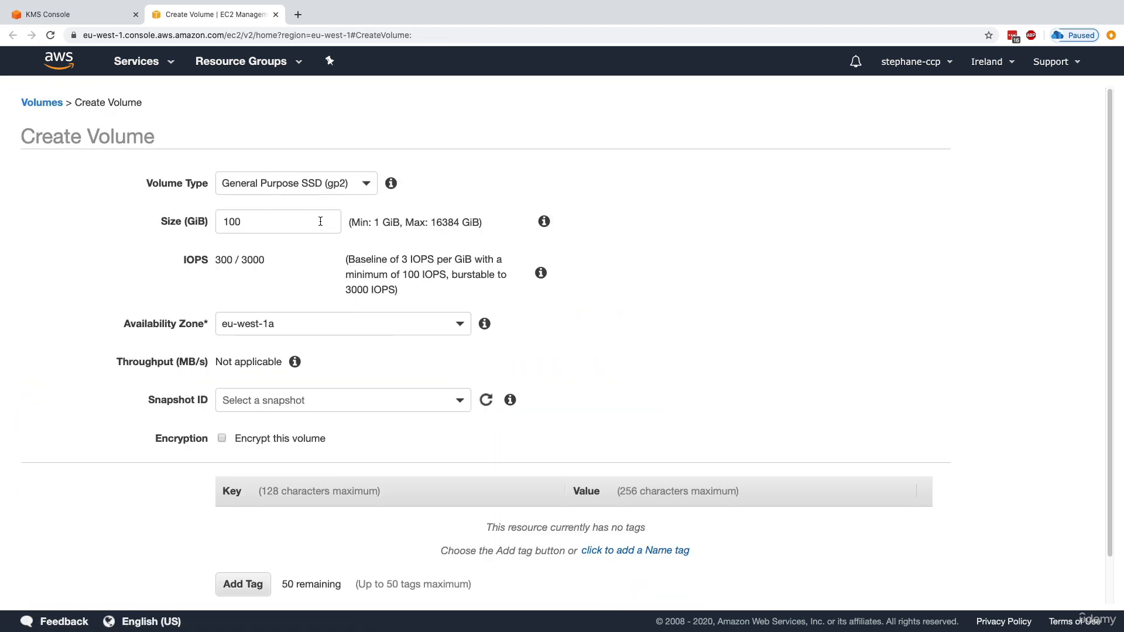
double_click(307, 224)
text(1)
click(154, 235)
Enable encryption for the new volume with (default) aws/ebs as the master key
scroll(154, 235, down, 1)
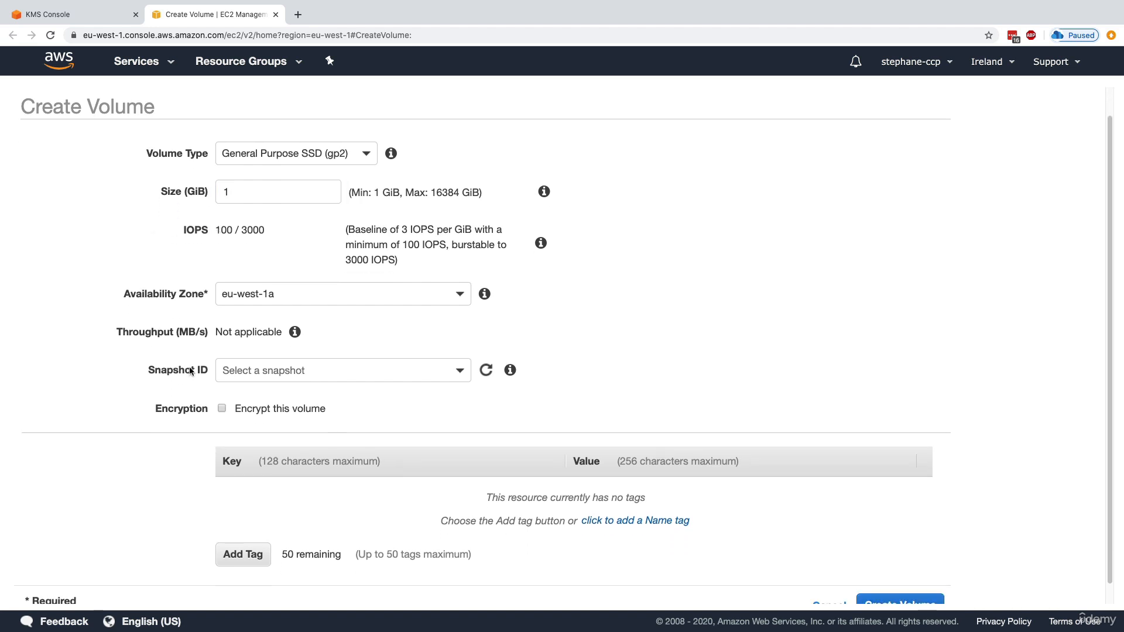
click(223, 408)
scroll(226, 398, down, 4)
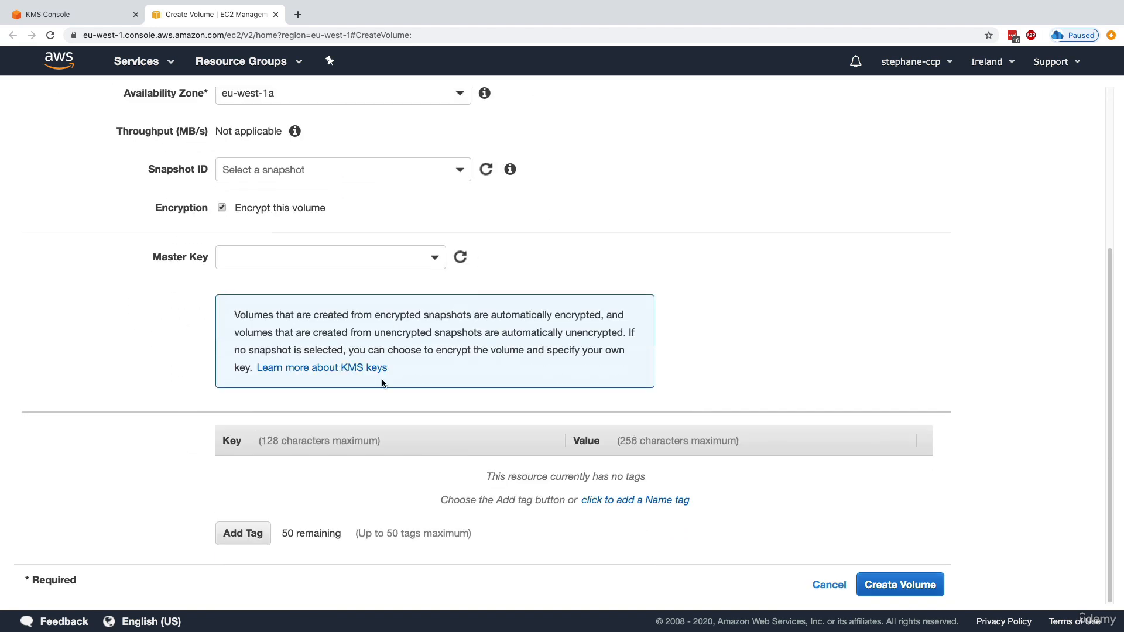
click(317, 262)
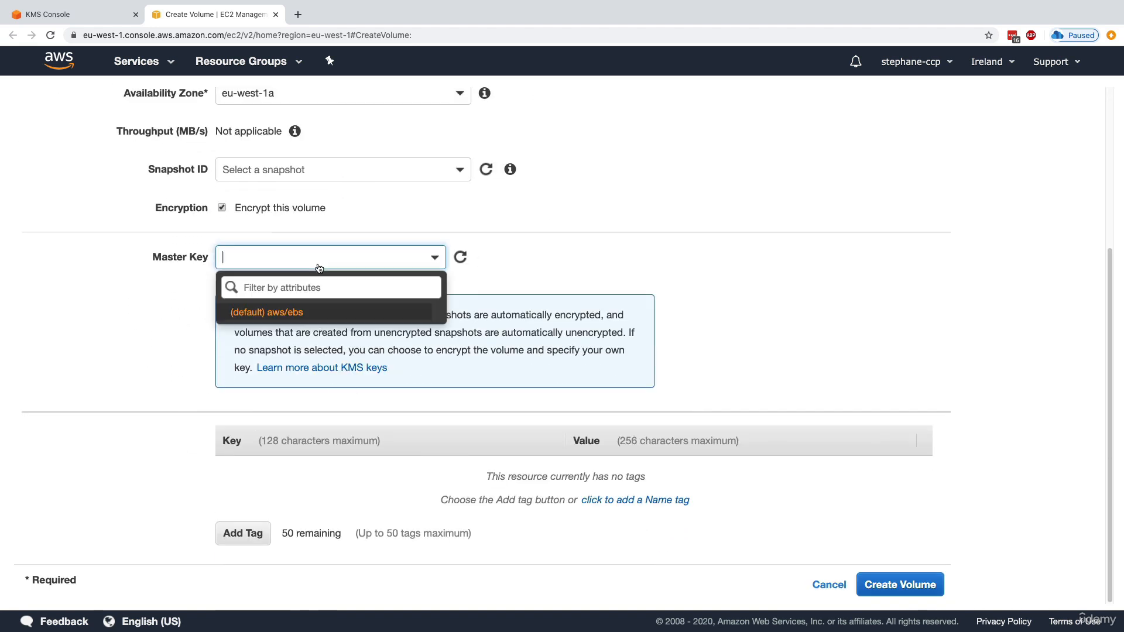
click(287, 312)
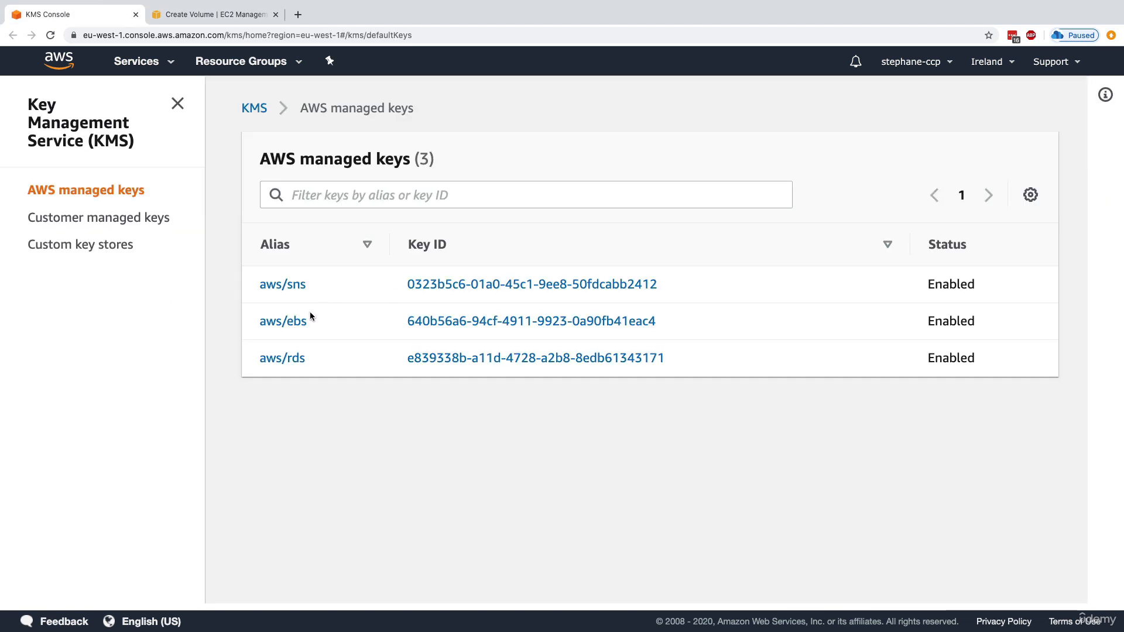
Compare the aws/ebs key in KMS with the volume's key details, and check the available master key choices
drag(255, 319, 682, 325)
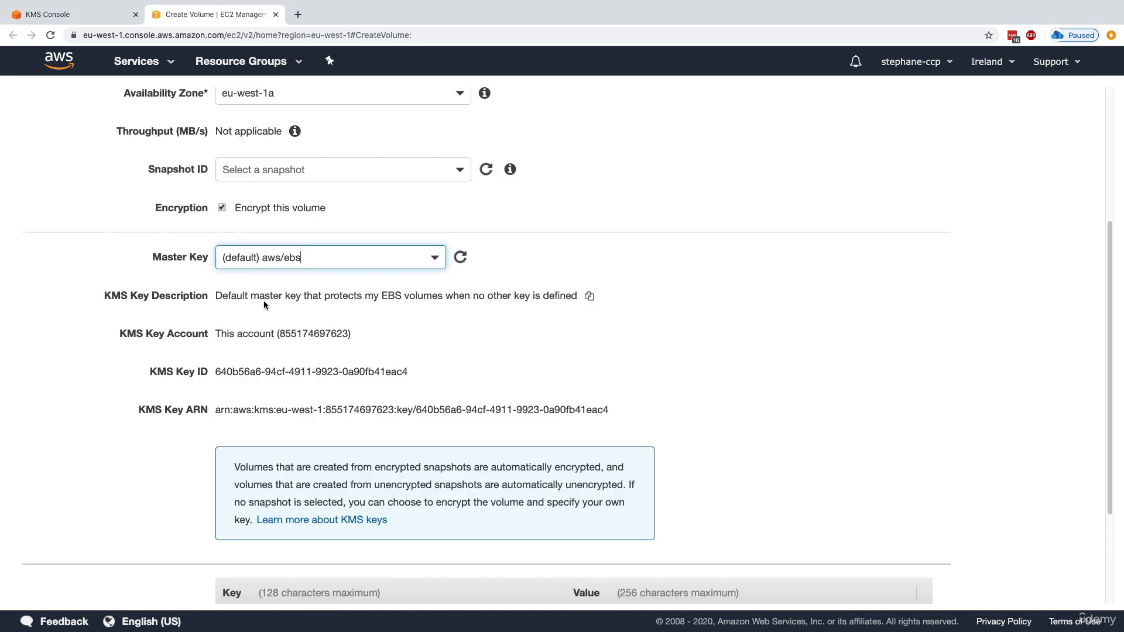
click(302, 266)
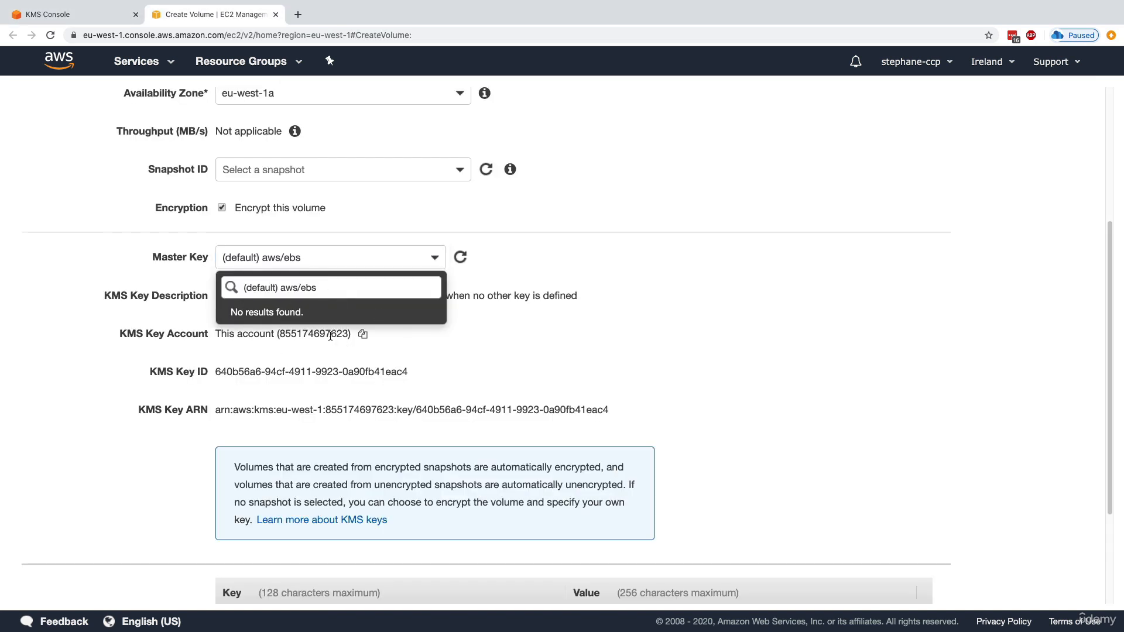
click(306, 283)
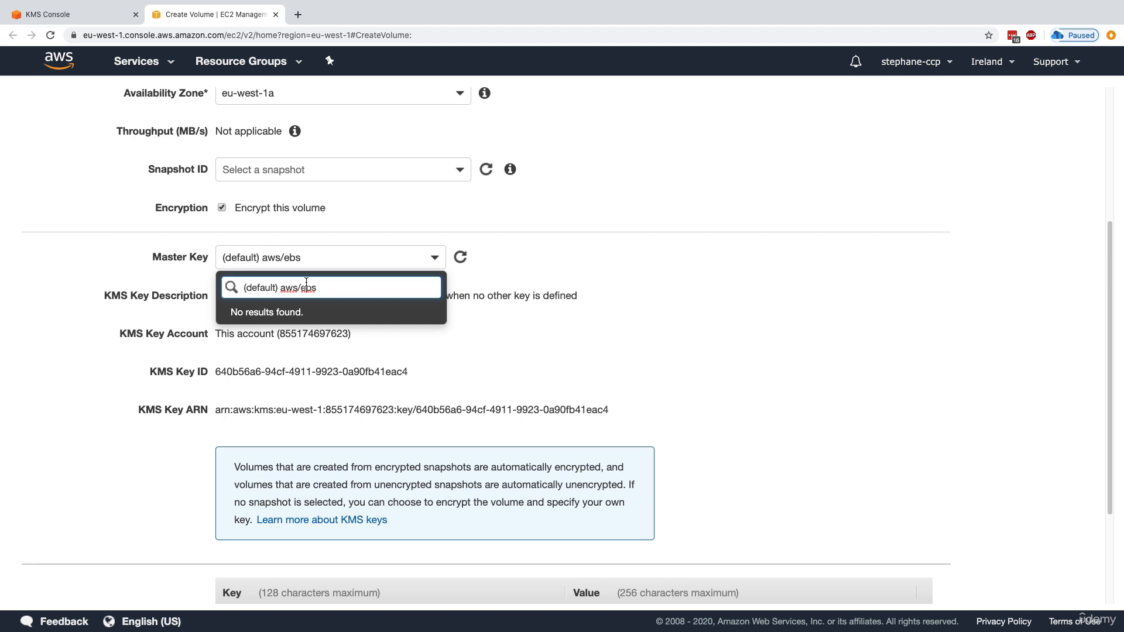
click(188, 273)
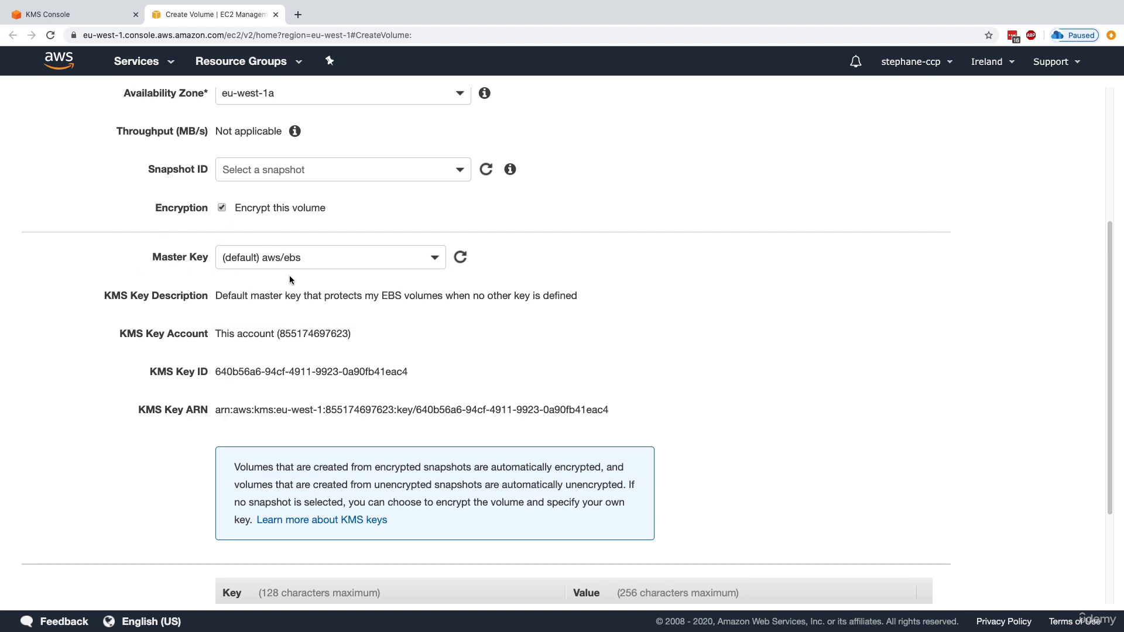
drag(244, 284, 383, 292)
Create the encrypted volume and display its details in the refreshed volumes list
scroll(383, 293, down, 5)
click(865, 581)
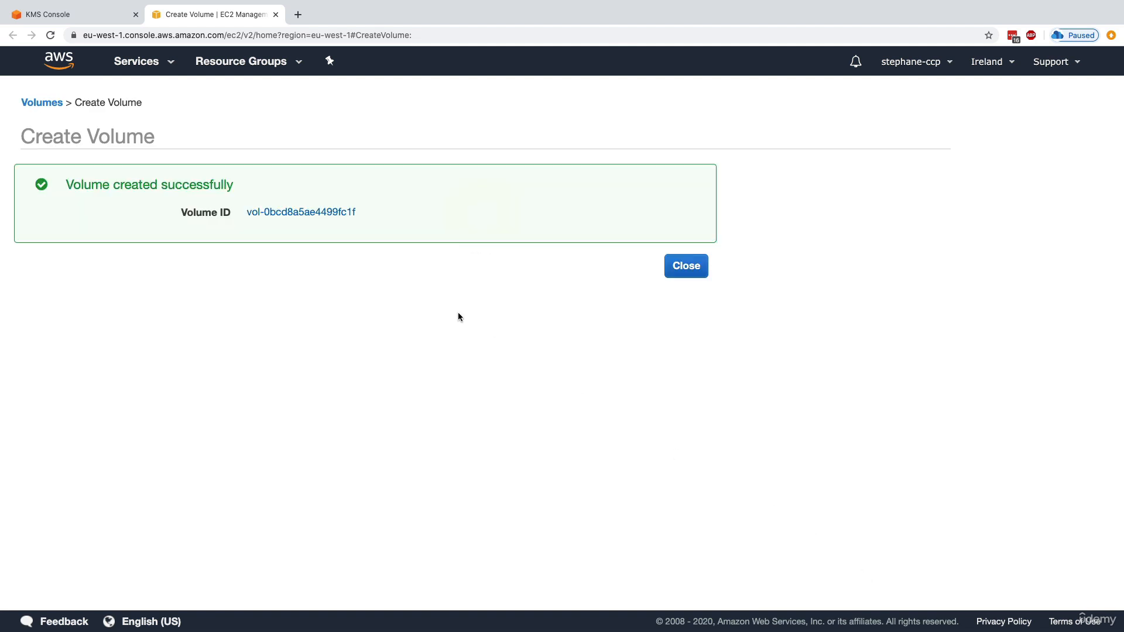
click(336, 214)
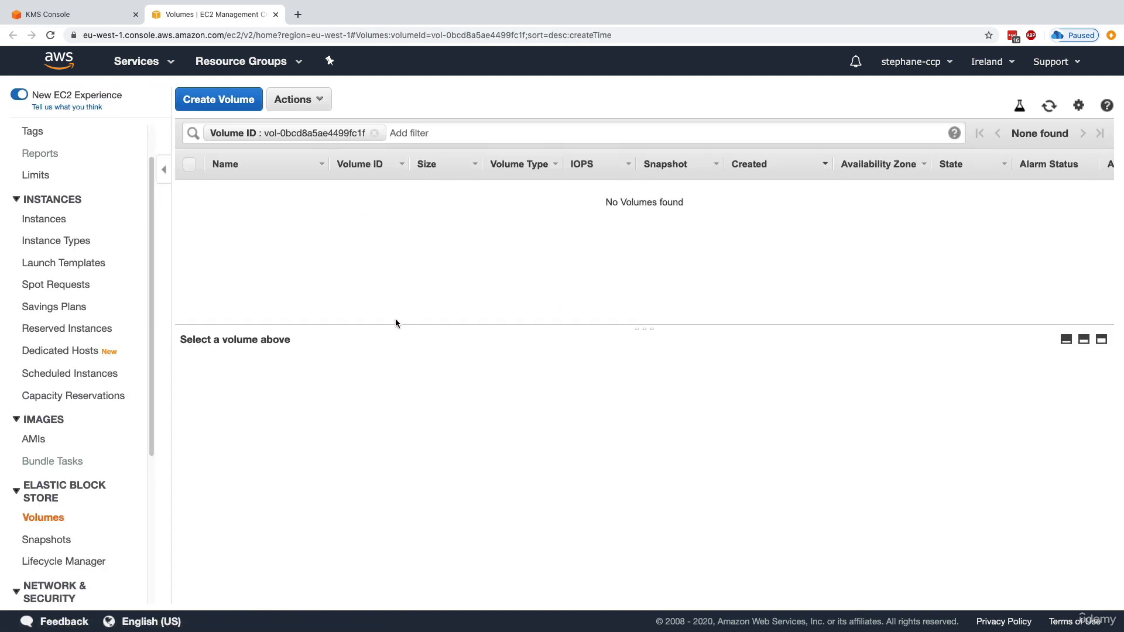
click(1049, 106)
drag(656, 329, 640, 247)
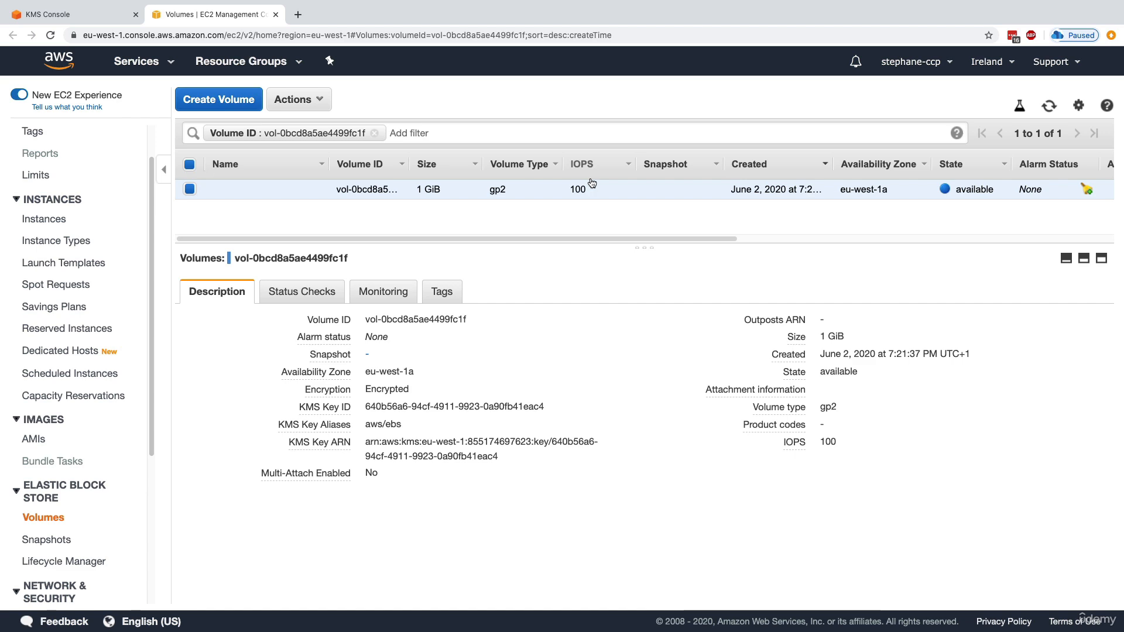
Find the CloudTrail service and open its console in a separate browser tab
click(151, 66)
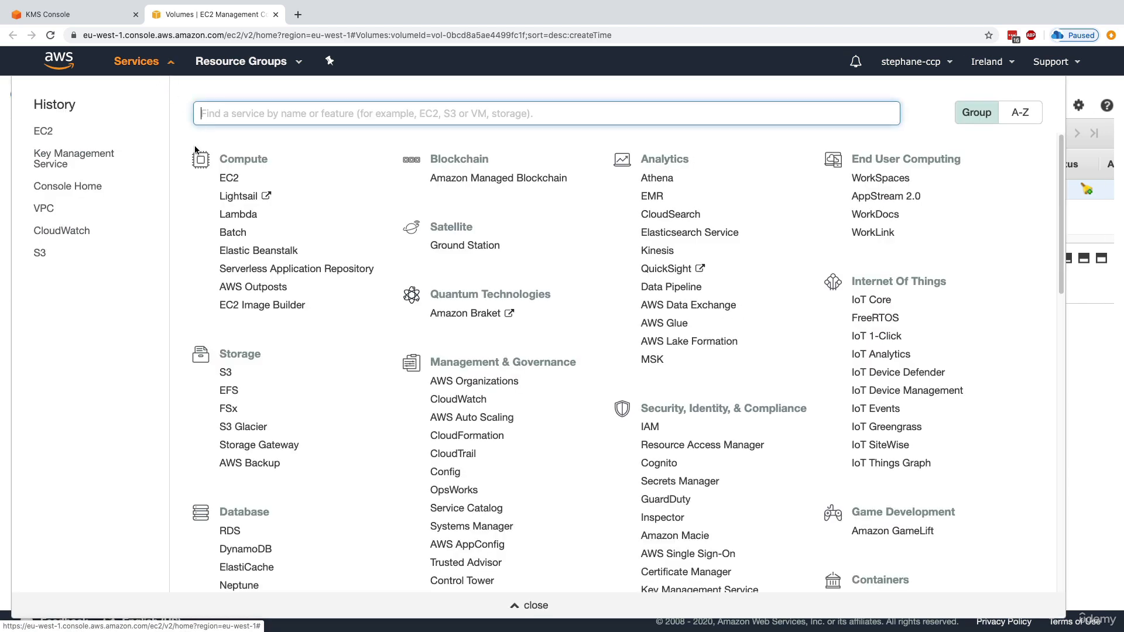
text(cloudtrail)
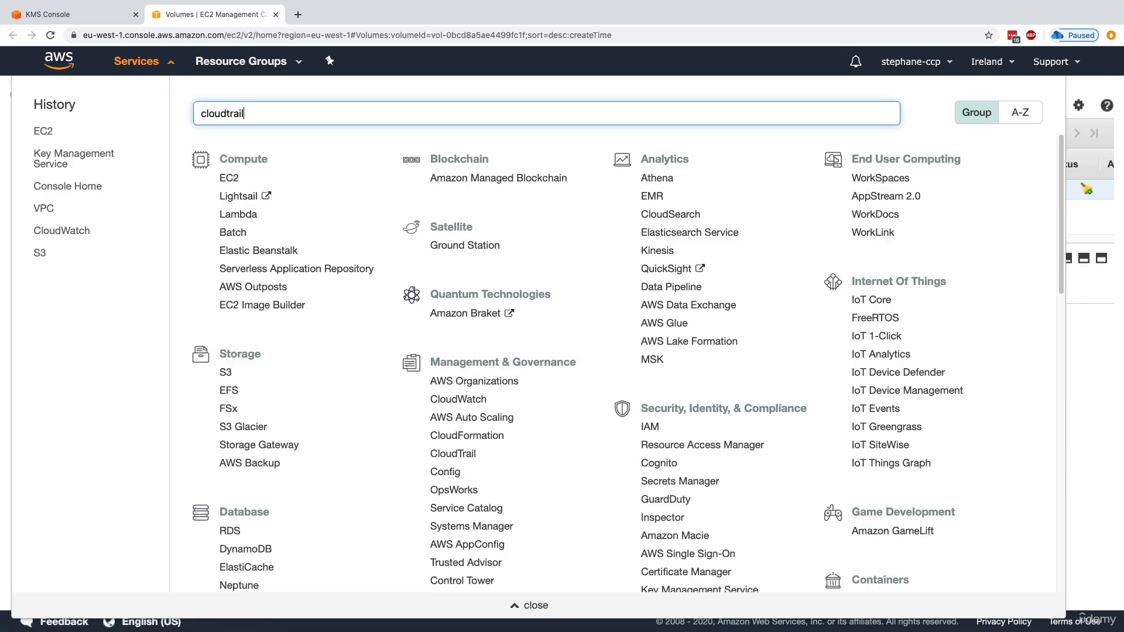
super+click(222, 149)
click(164, 65)
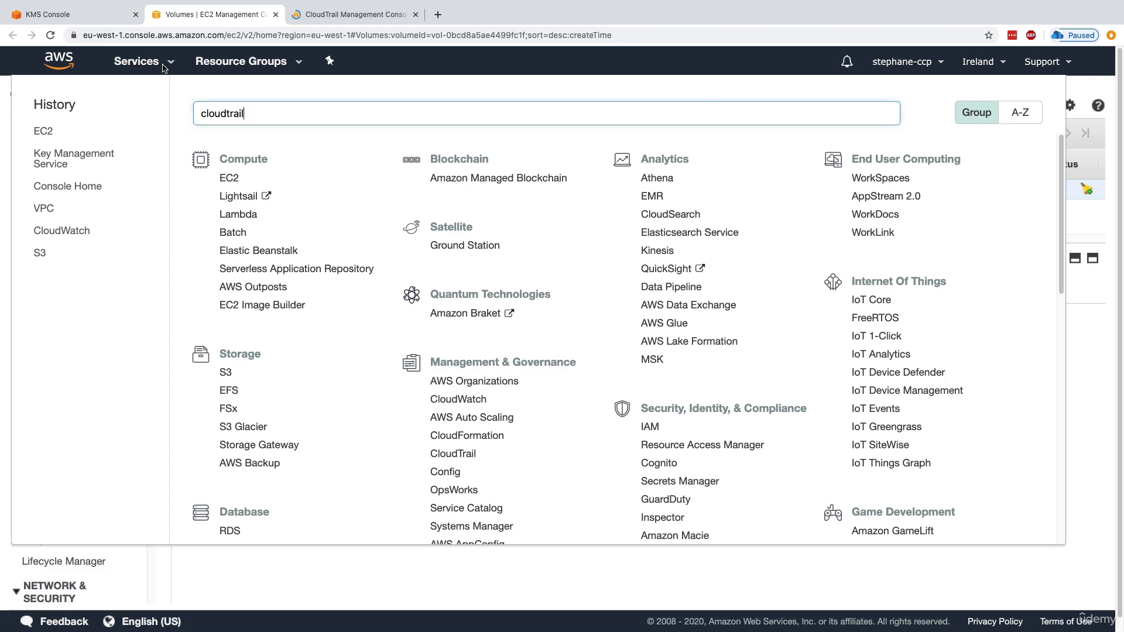
click(347, 13)
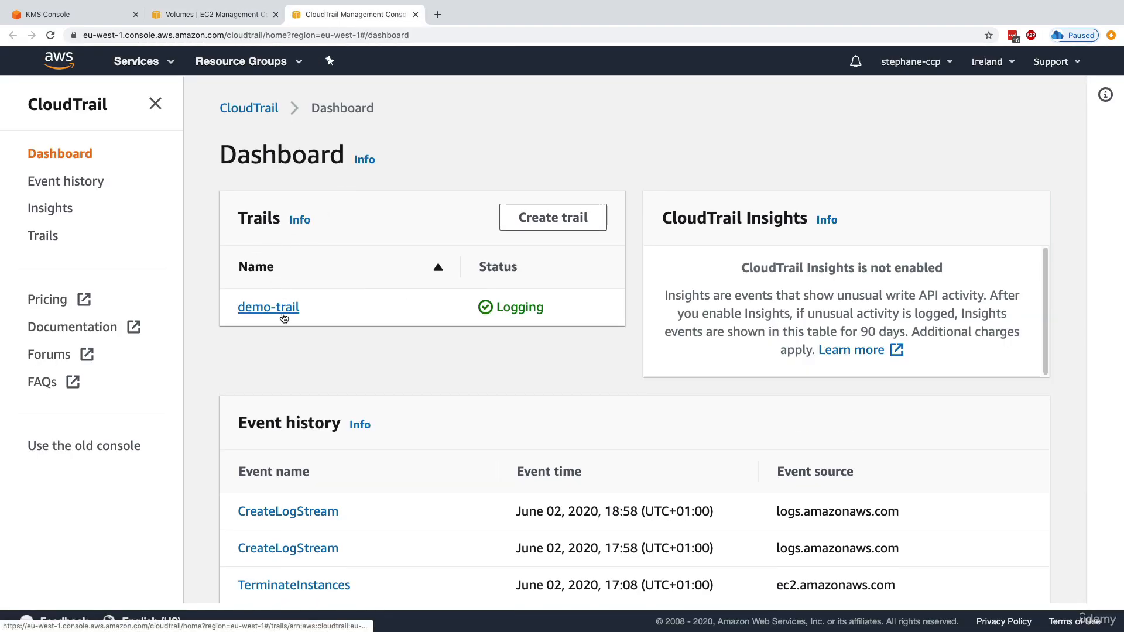
Open the demo-trail details and check the log file SSE-KMS encryption setting
click(282, 314)
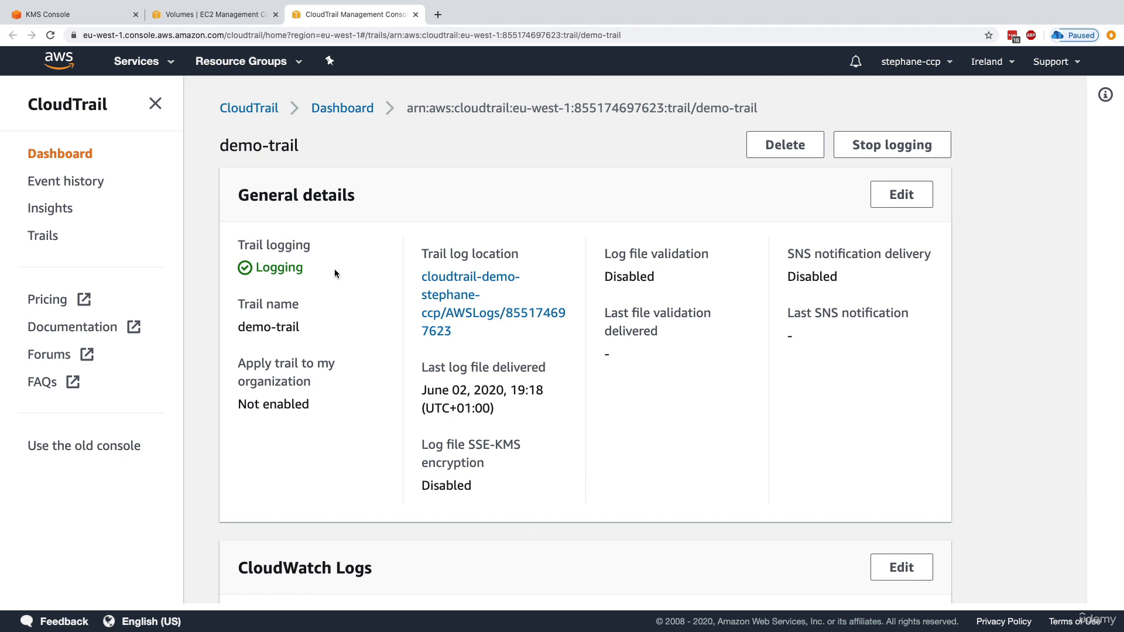
scroll(367, 356, down, 3)
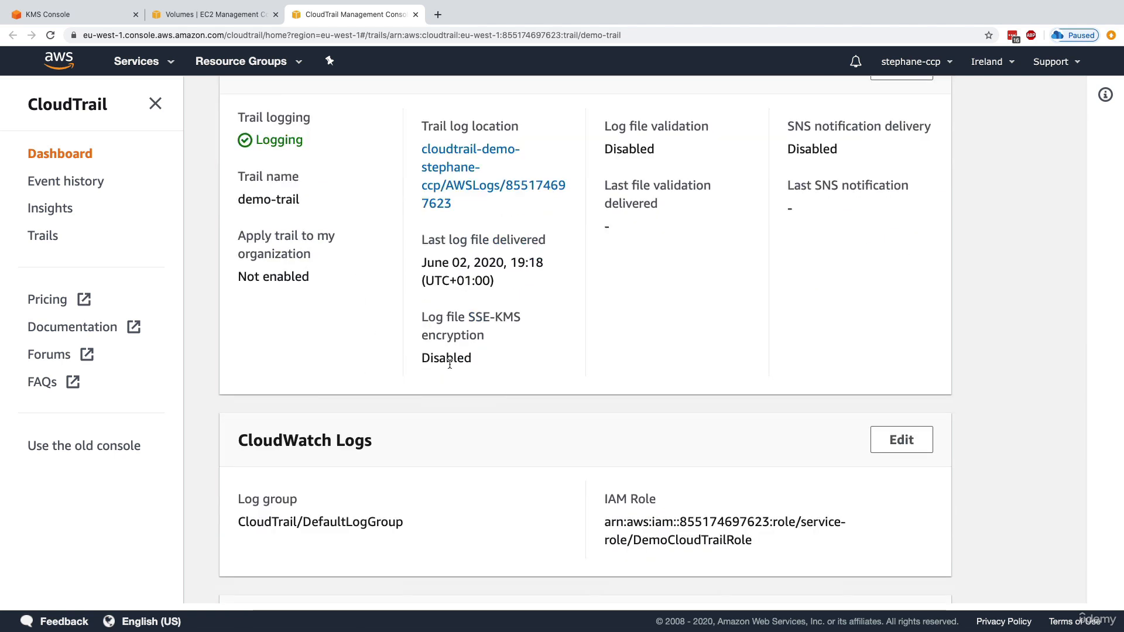
drag(420, 316, 498, 363)
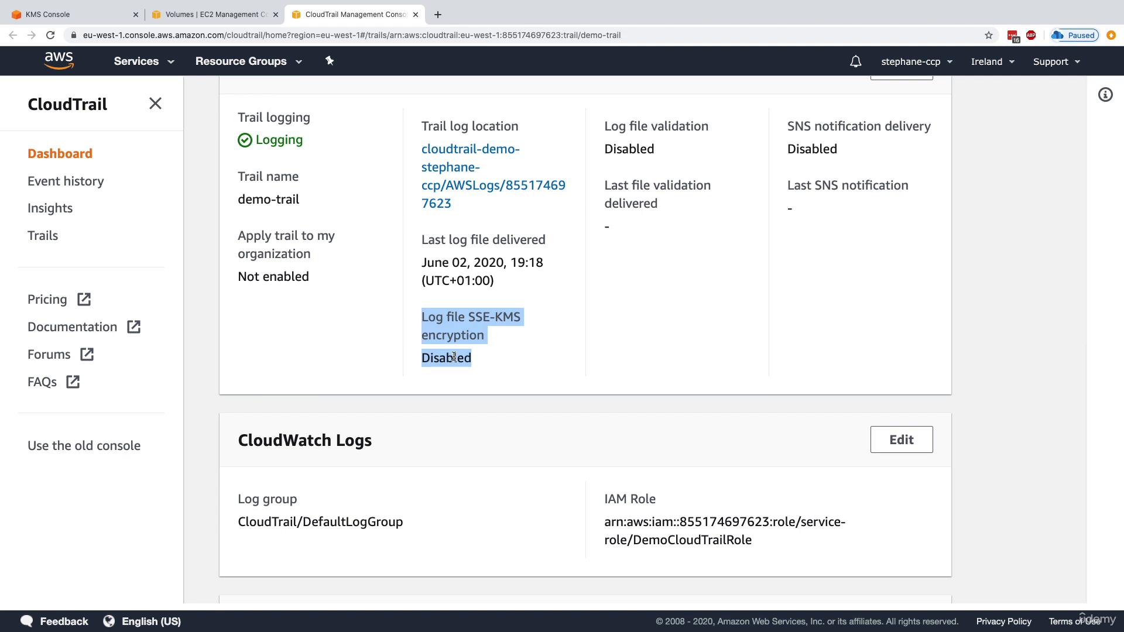
click(483, 335)
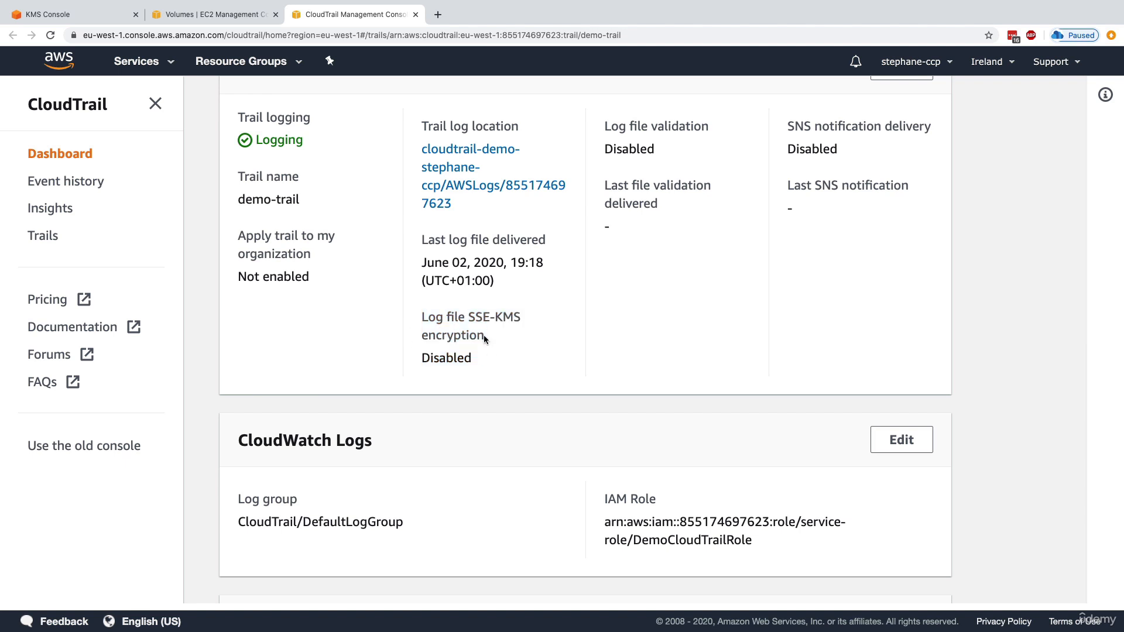
Open the trail's S3 log location in a separate tab and browse to the CloudTrail/eu-west-1/2020/06/02 folder
super+click(459, 185)
scroll(480, 235, up, 3)
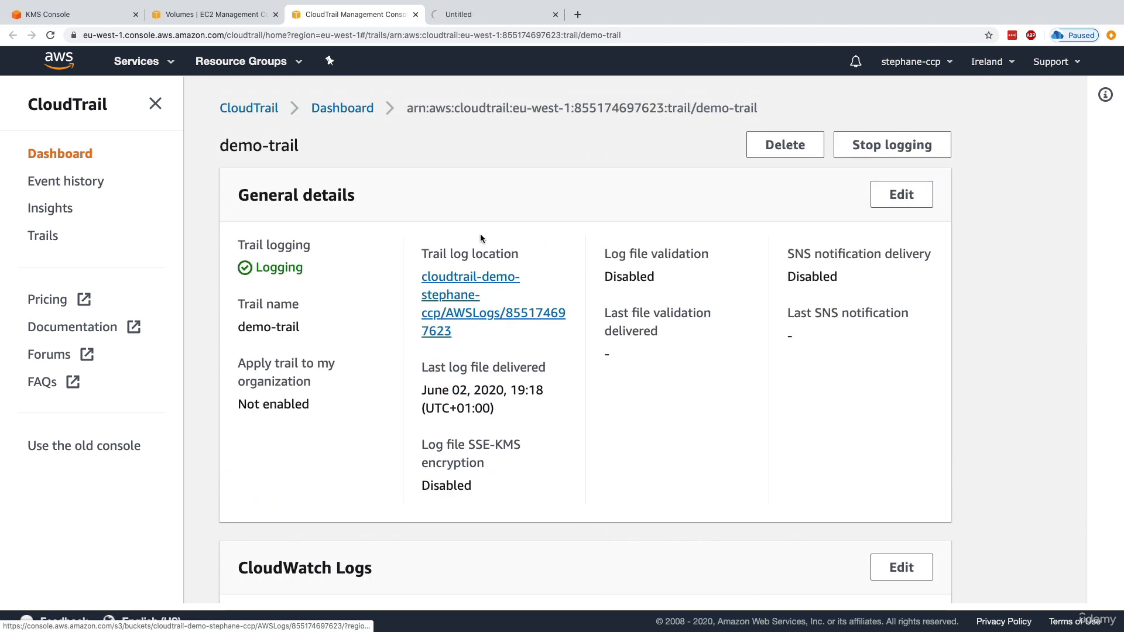
click(486, 21)
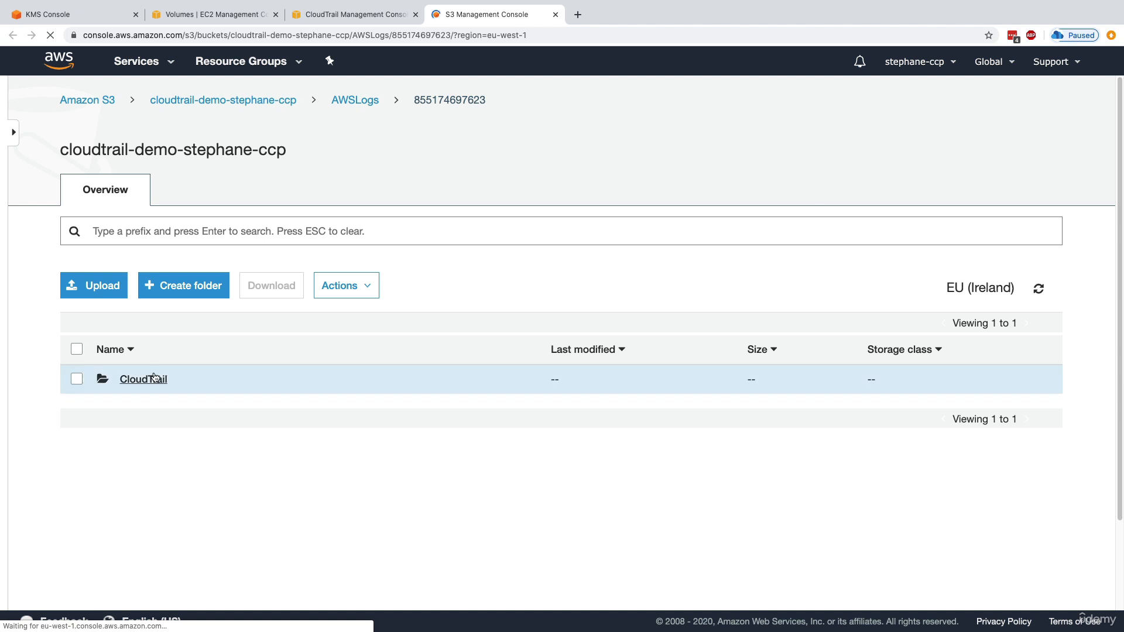
click(154, 380)
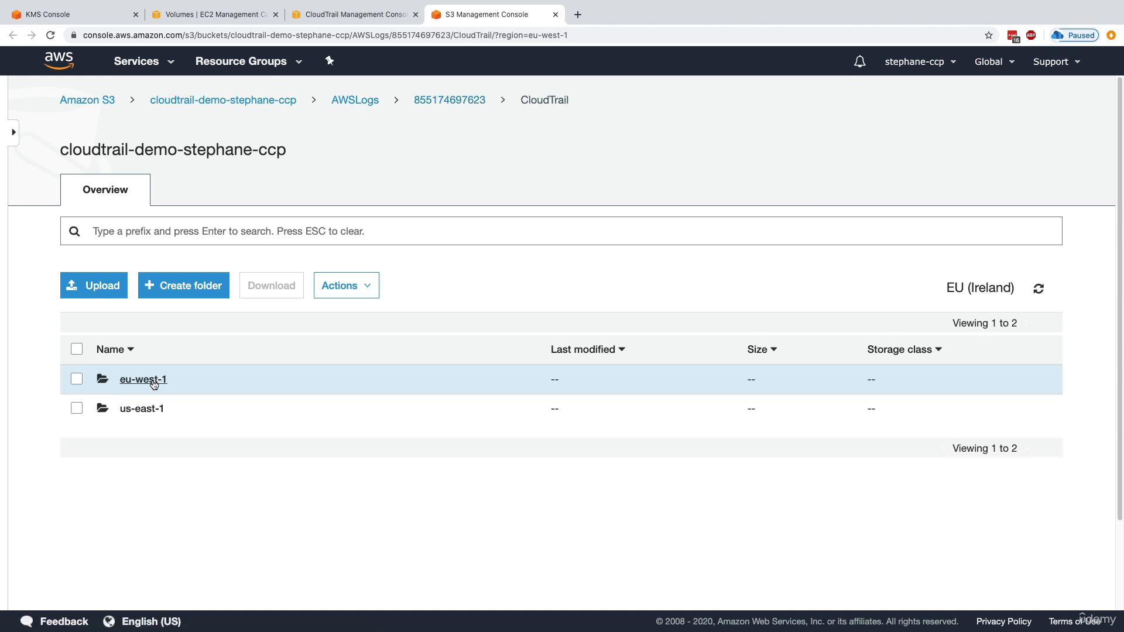
click(153, 380)
click(130, 380)
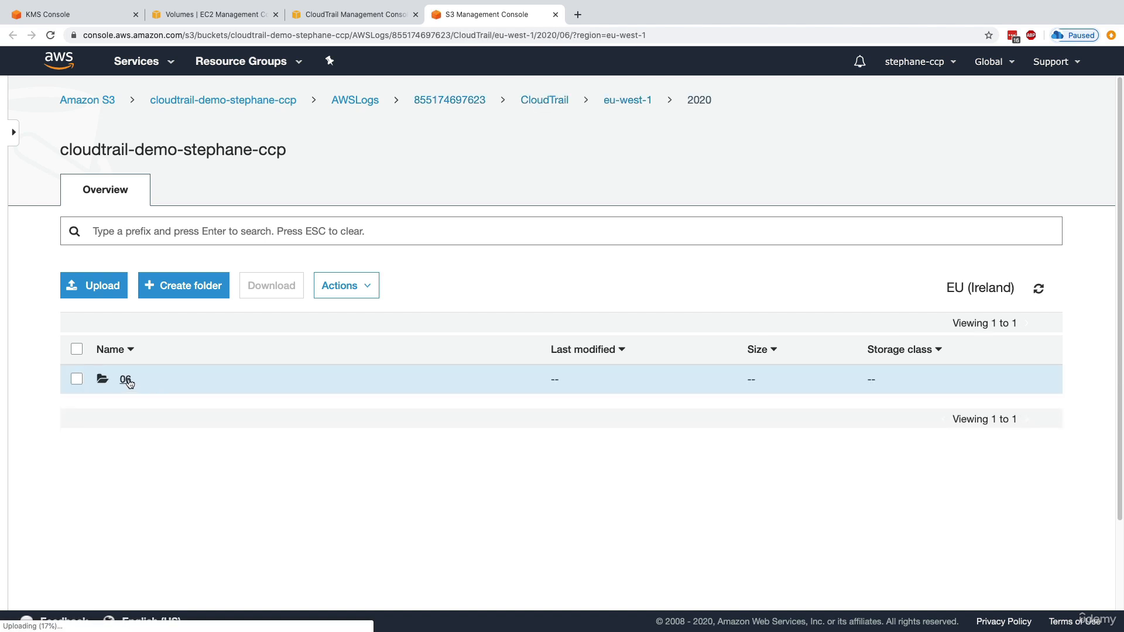
click(127, 381)
click(126, 381)
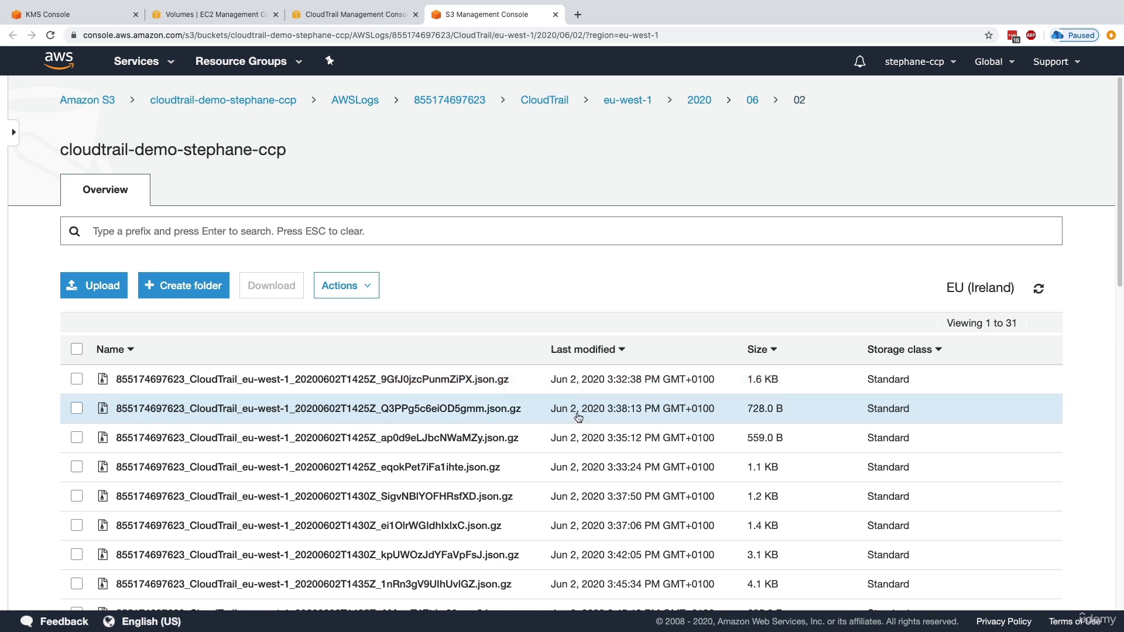
Show the first log file's properties and check its encryption type
click(576, 391)
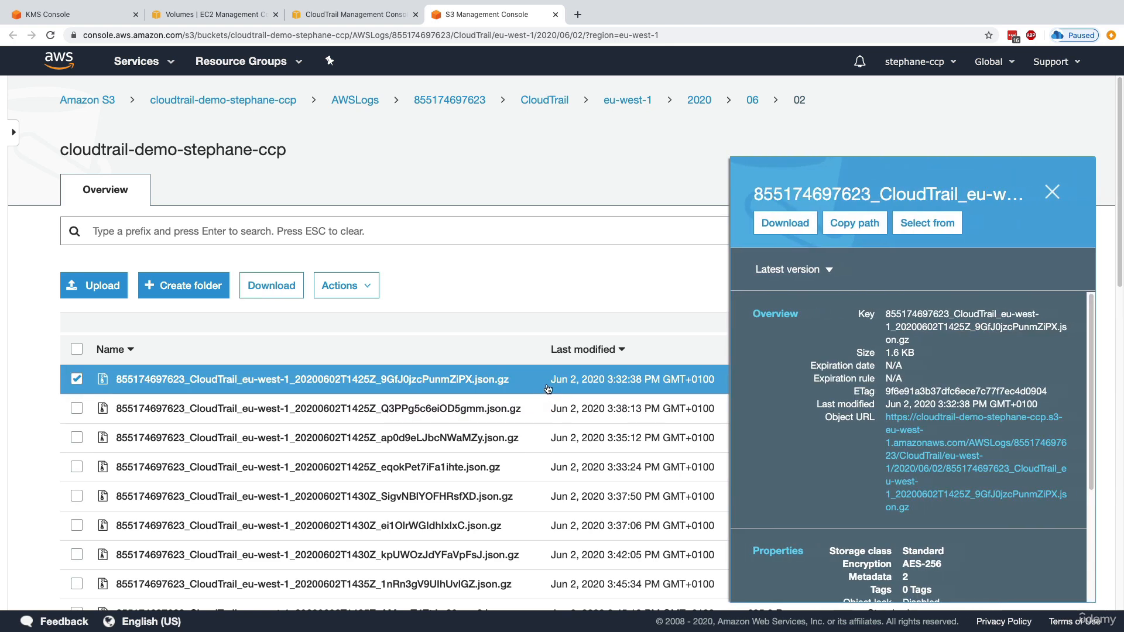
scroll(876, 447, down, 3)
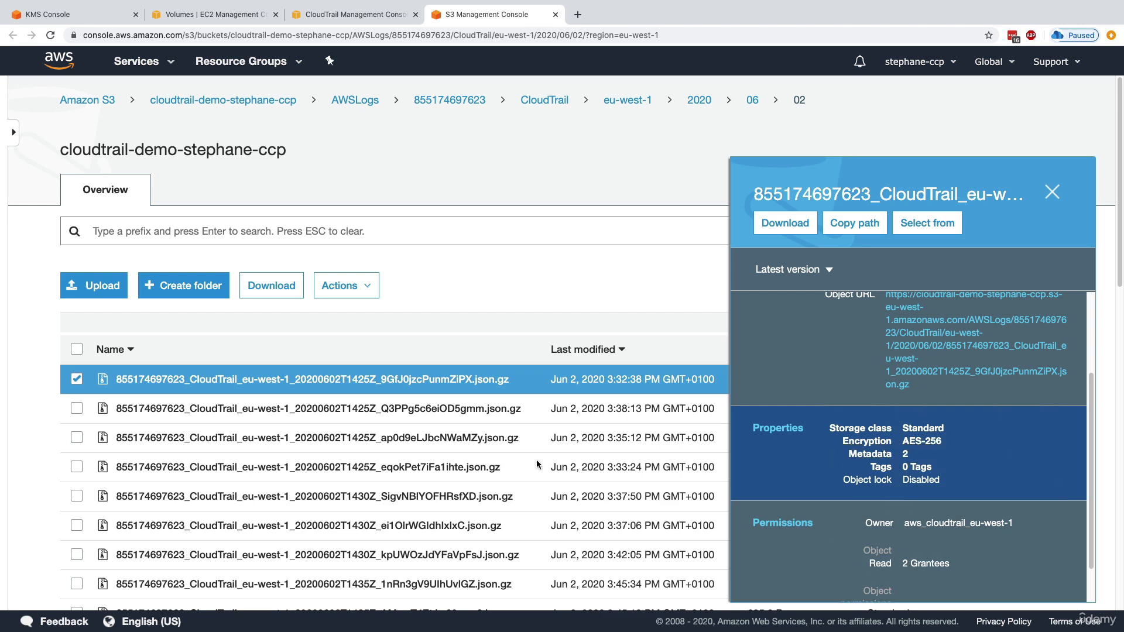
Compare the demo-trail SSE-KMS encryption setting with the encryption details of the S3 log file and the EBS volume
click(352, 14)
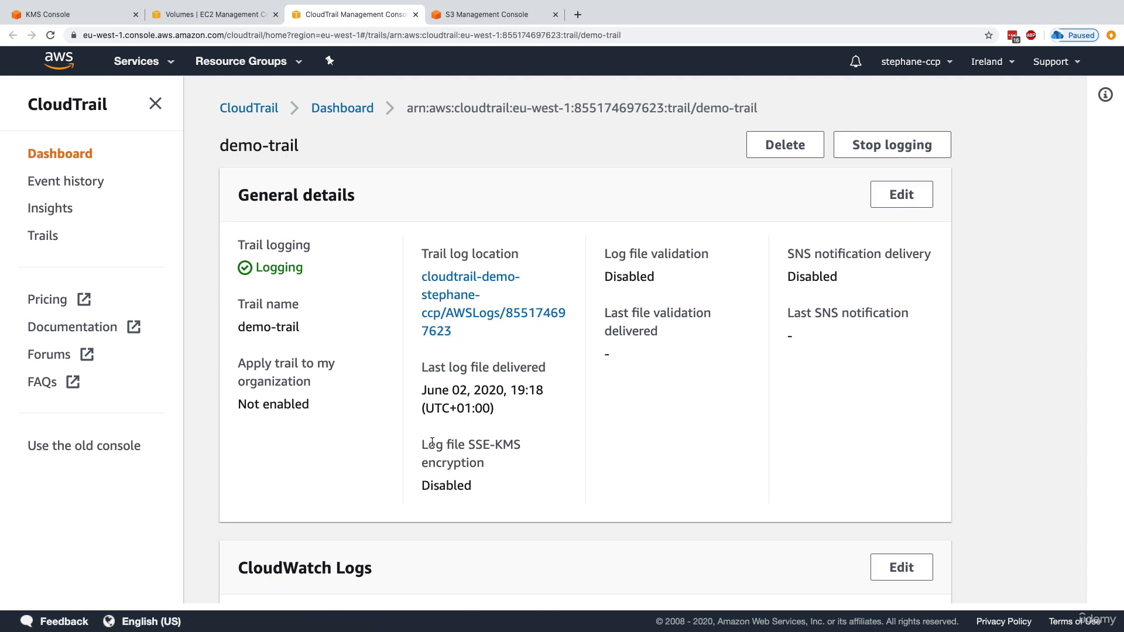
drag(422, 443, 497, 493)
click(458, 20)
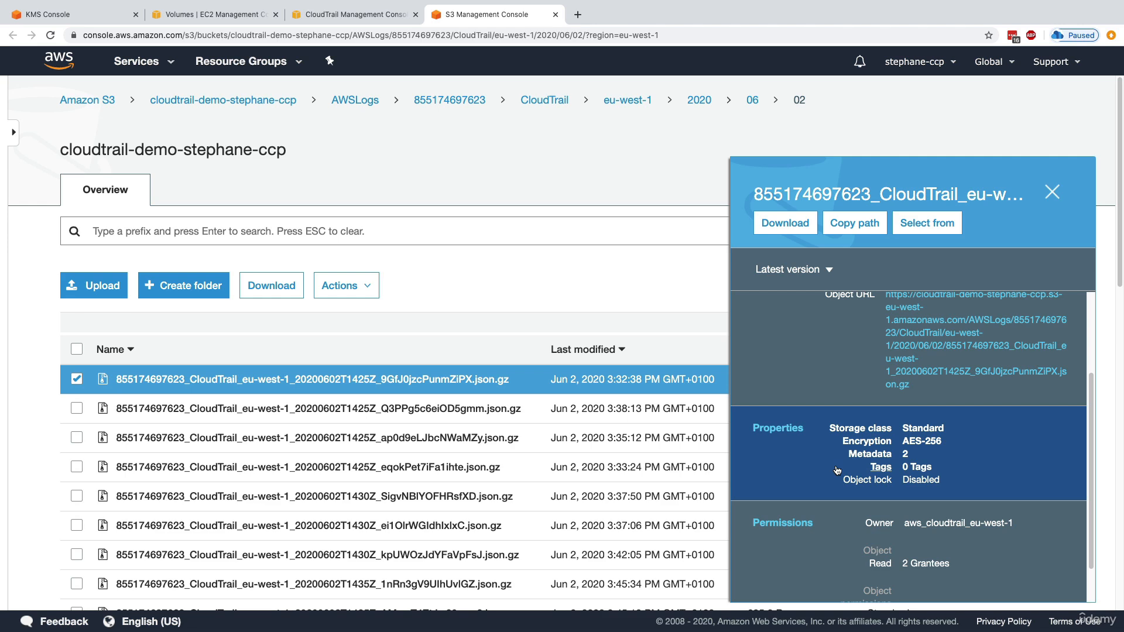
click(228, 18)
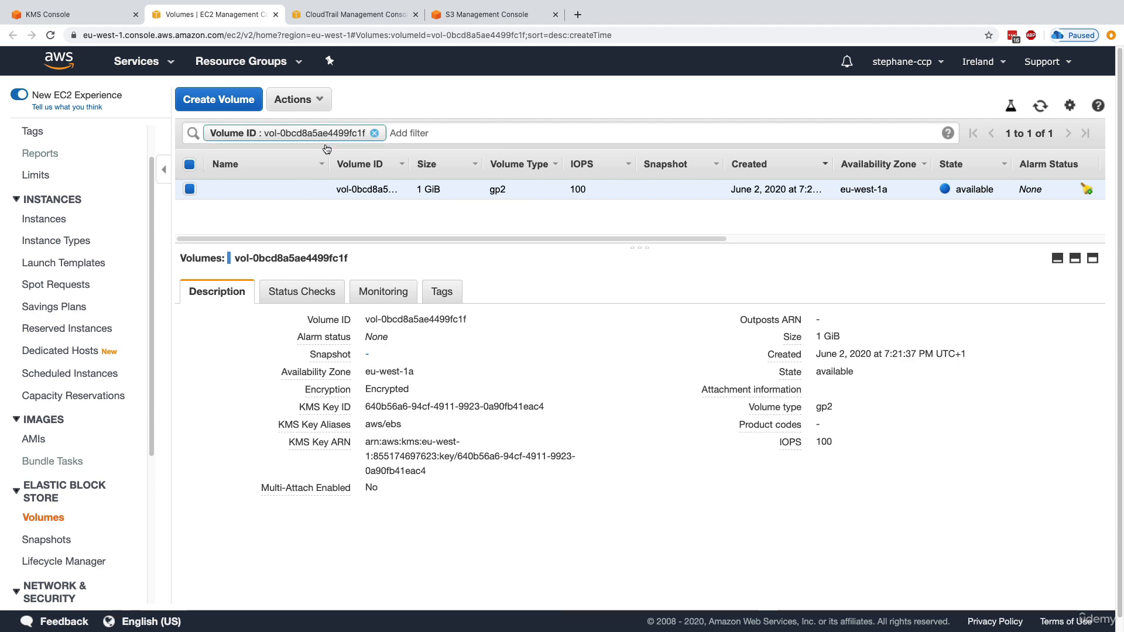
click(352, 16)
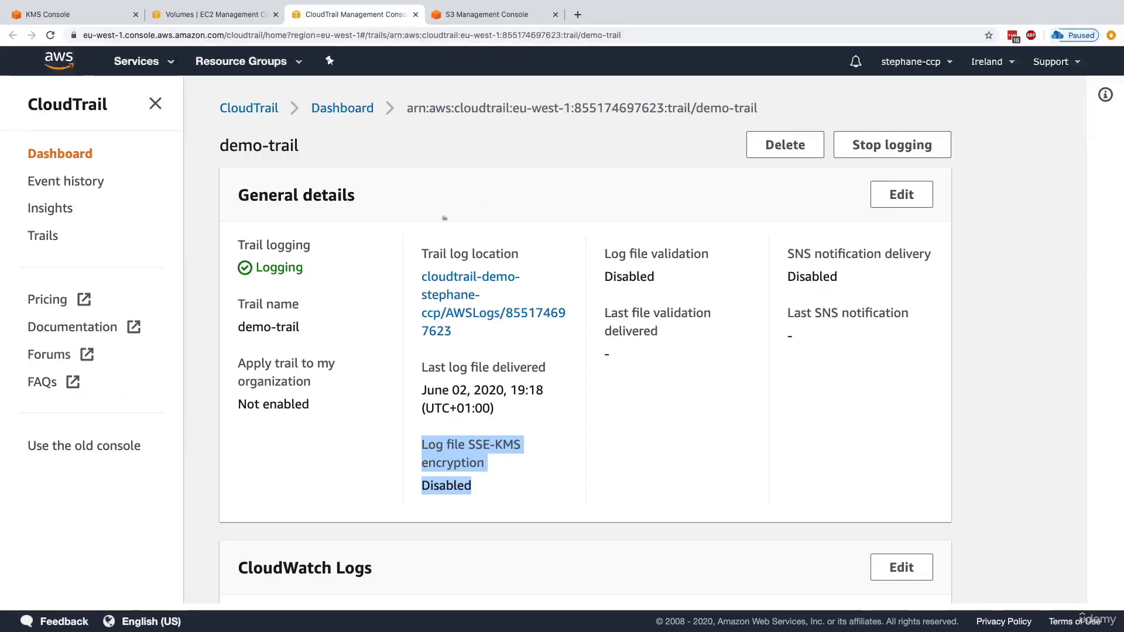
click(659, 306)
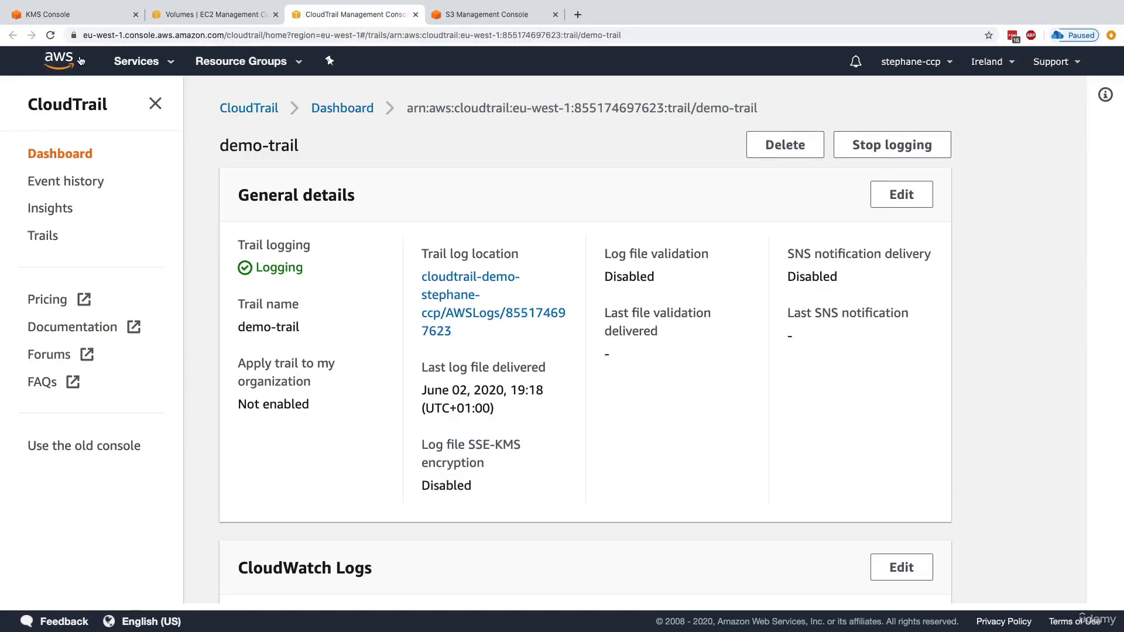
Start creating a customer managed key in the KMS console, keeping the Symmetric key type
click(69, 16)
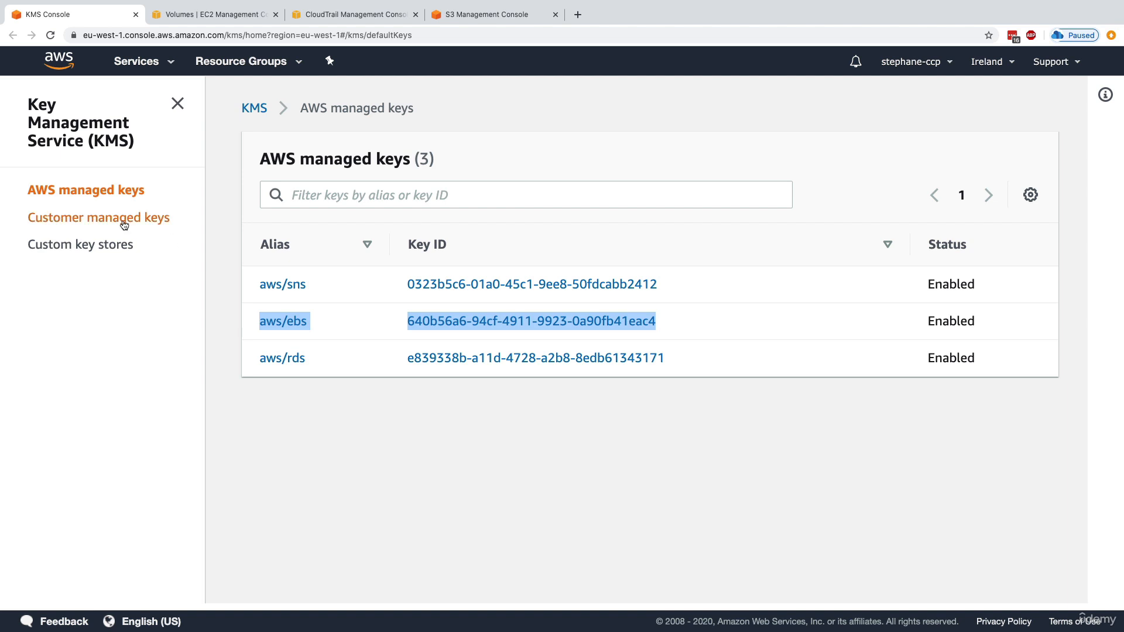
click(124, 225)
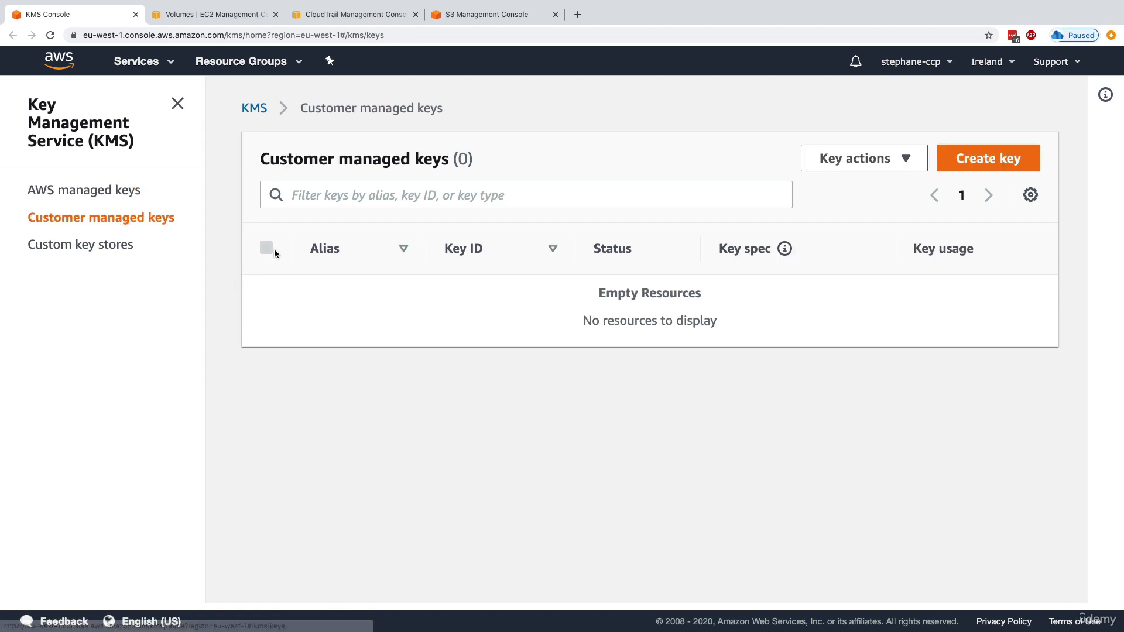
click(968, 158)
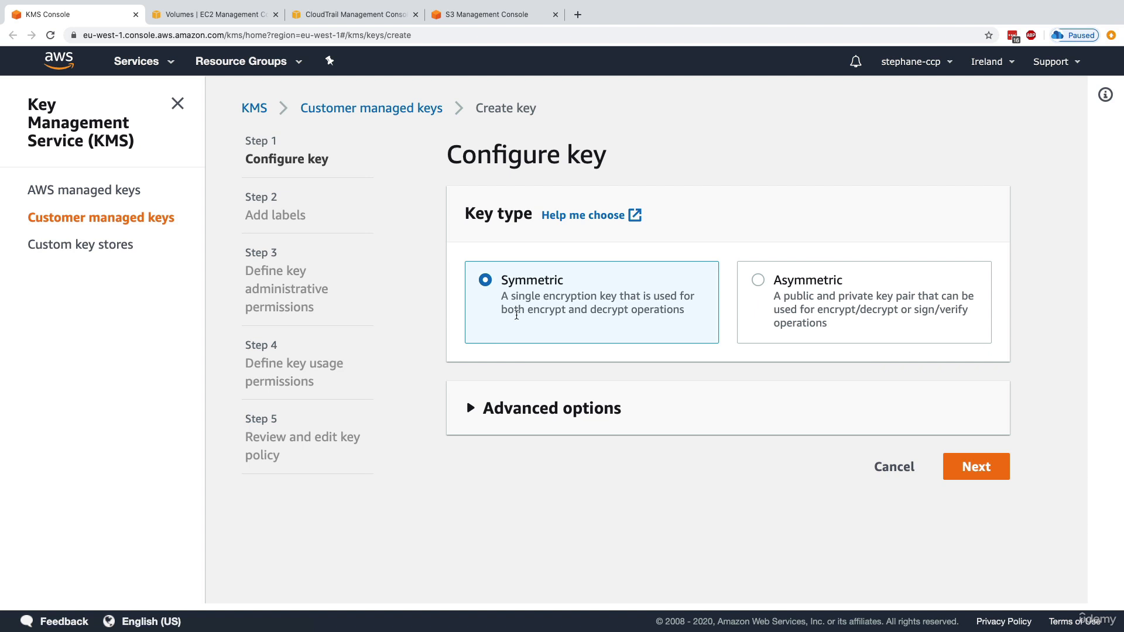
drag(520, 305, 611, 301)
click(547, 316)
Try the External and Custom key store (CloudHSM) key material origins in the advanced options and restore KMS as the origin
click(545, 410)
scroll(504, 431, down, 1)
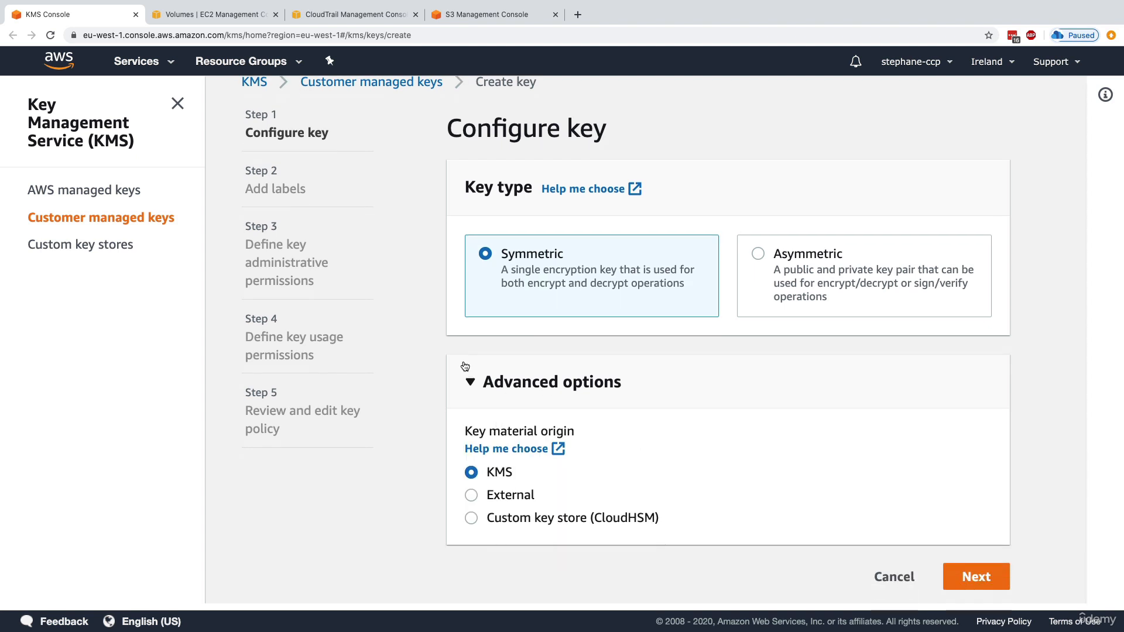
scroll(575, 417, down, 1)
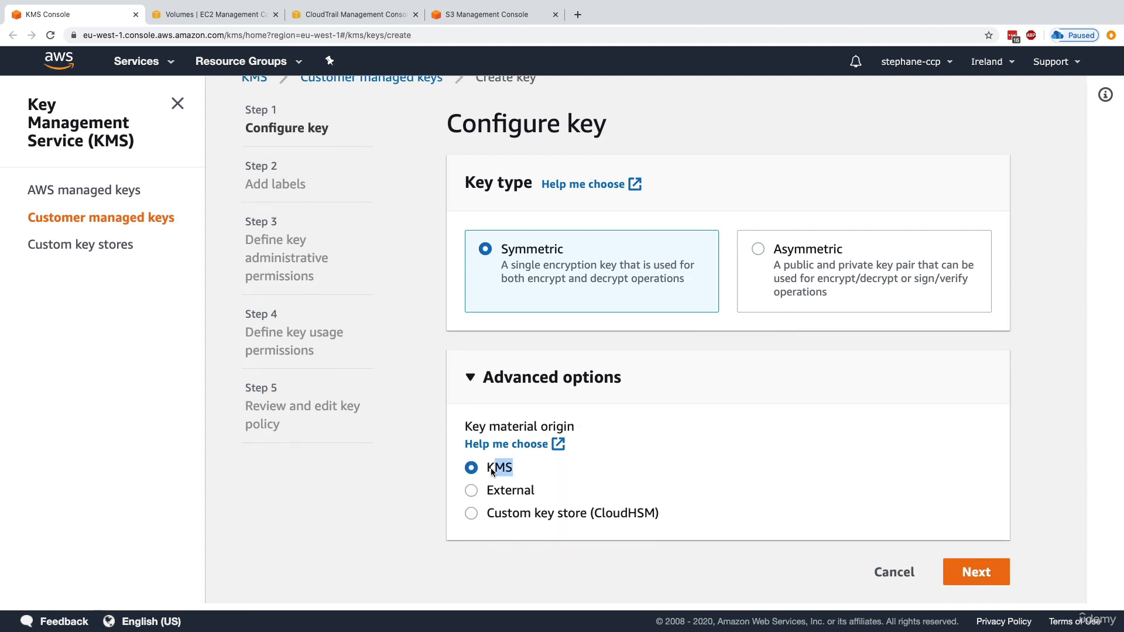
click(523, 491)
scroll(523, 493, down, 1)
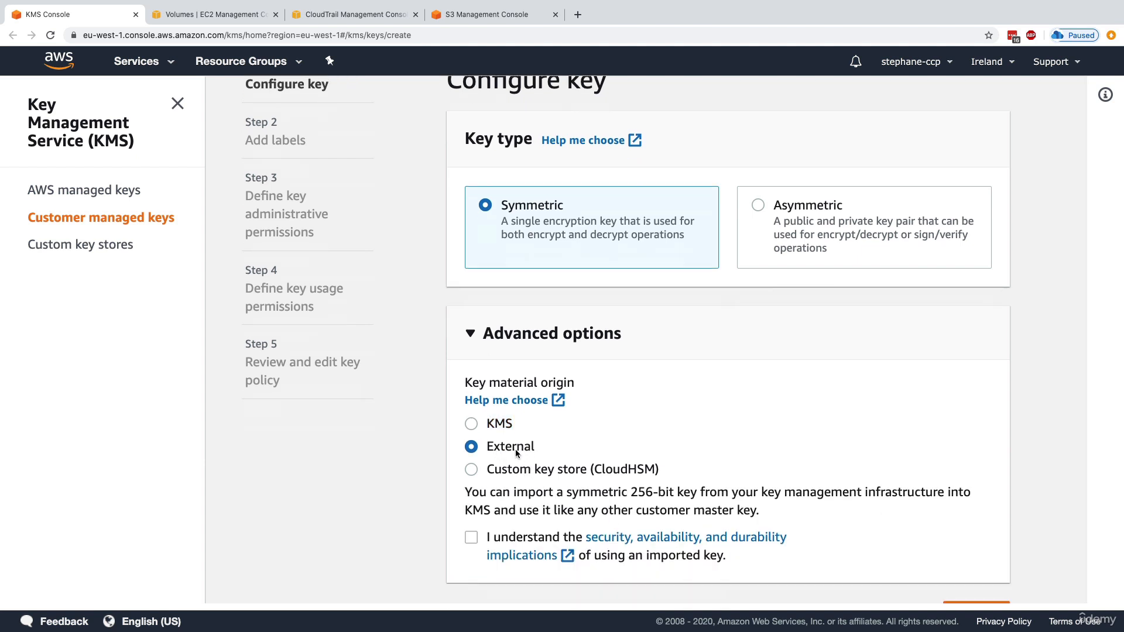
click(502, 469)
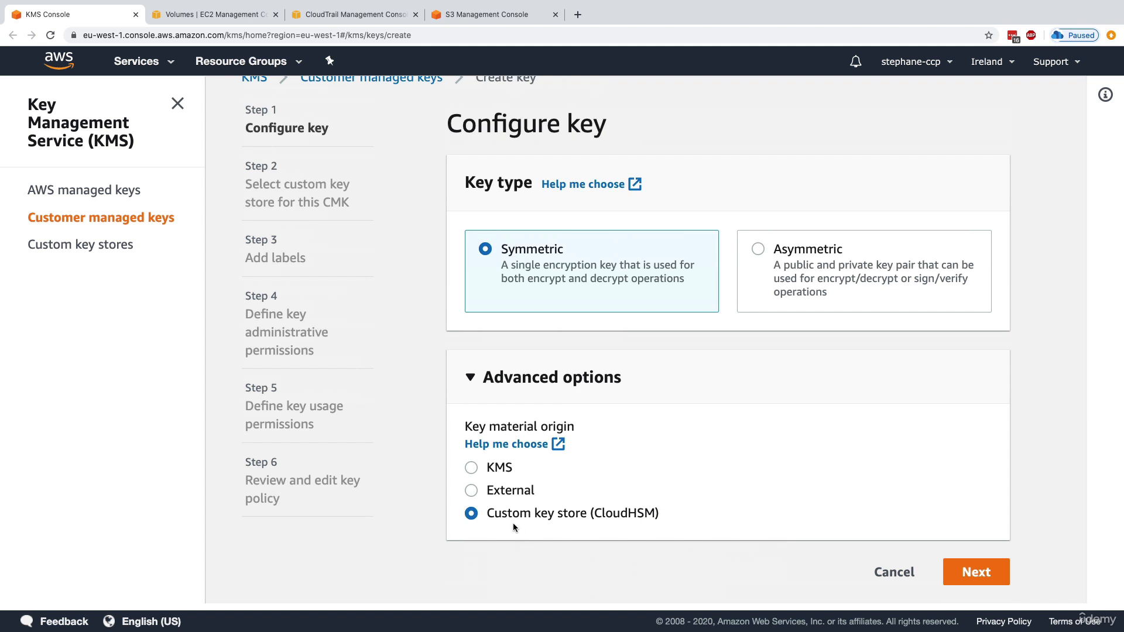
drag(494, 512, 649, 512)
click(618, 521)
click(502, 473)
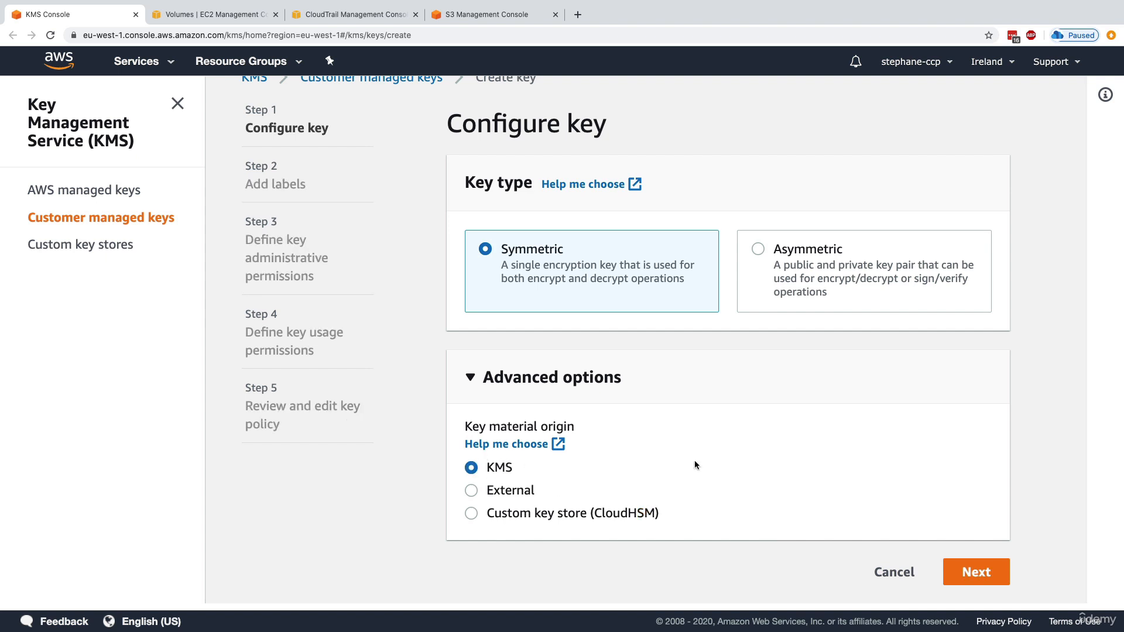
Continue to the key's labels, set its alias to demokey, and proceed to the administrative permissions
click(988, 563)
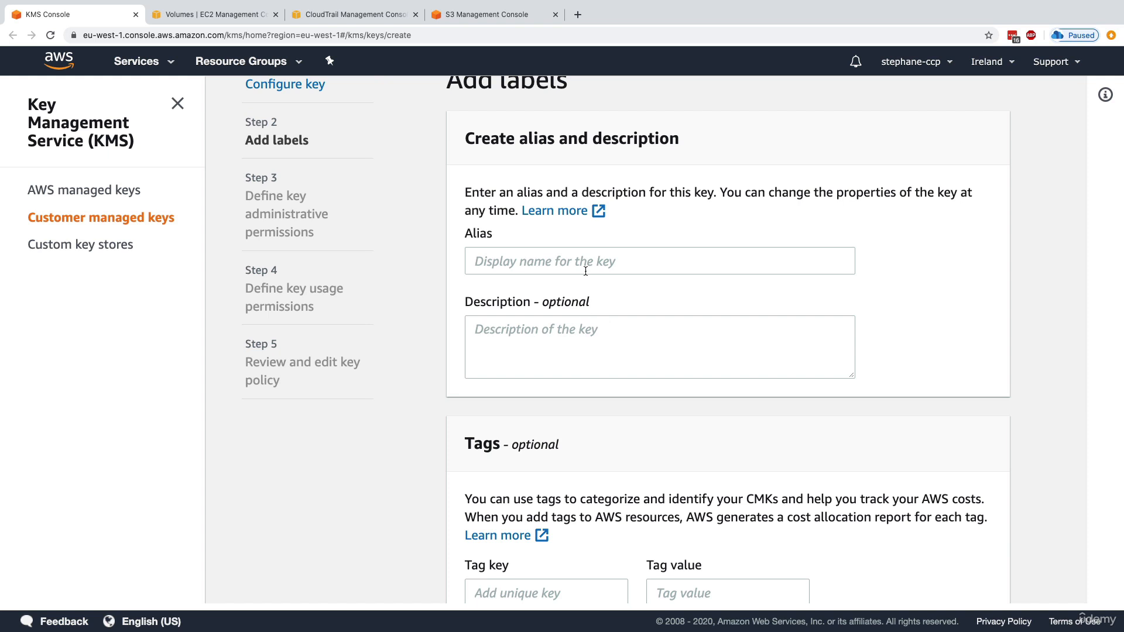
click(484, 262)
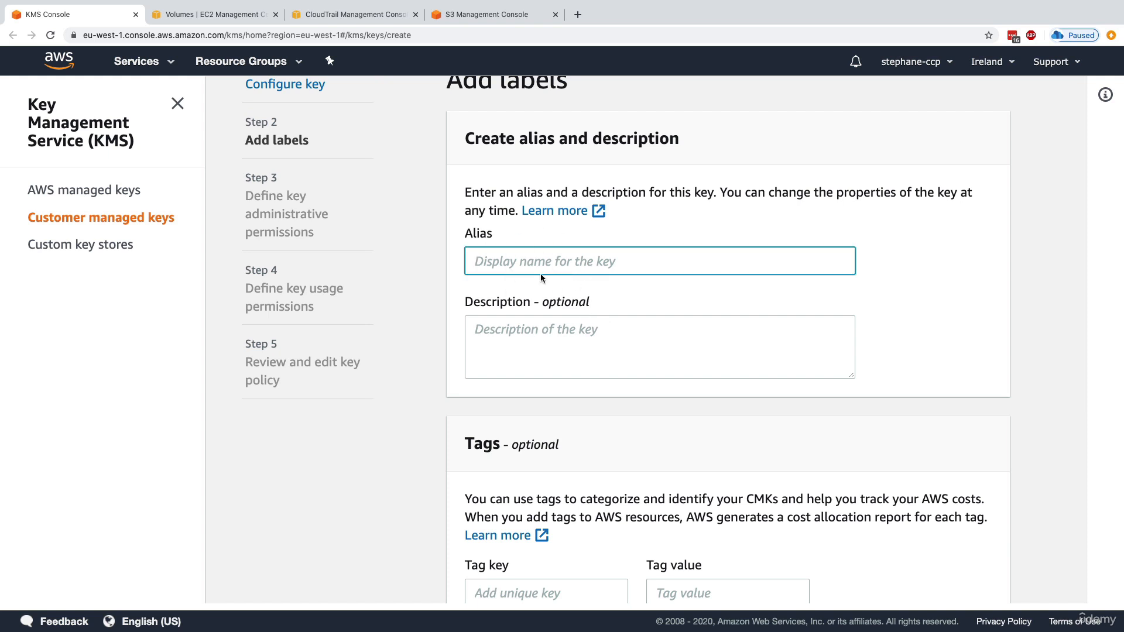
text(demo0ke)
key(BackSpace)
key(BackSpace)
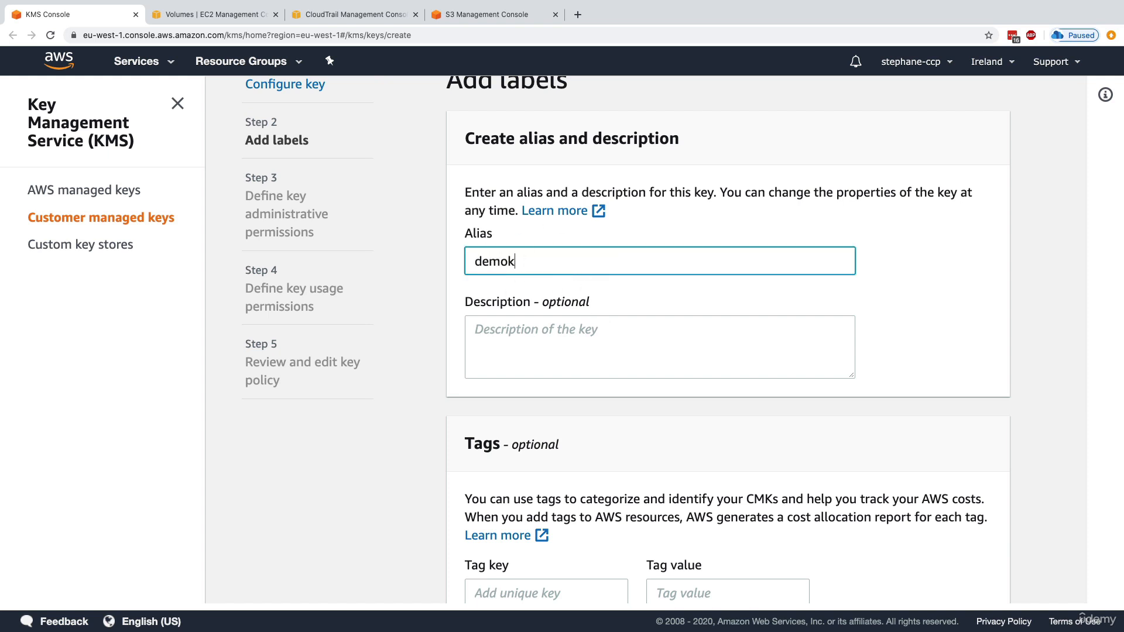
text(ey)
scroll(529, 320, down, 3)
click(969, 573)
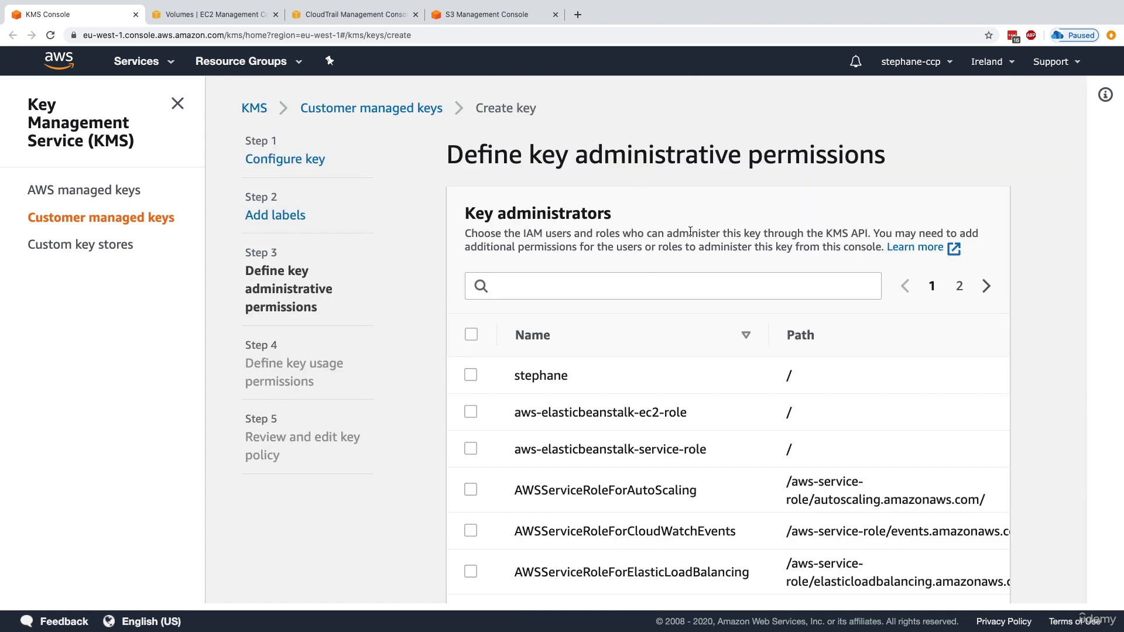
Finish creating the key with the default policy, assigning no key administrators or key users
scroll(1049, 349, down, 6)
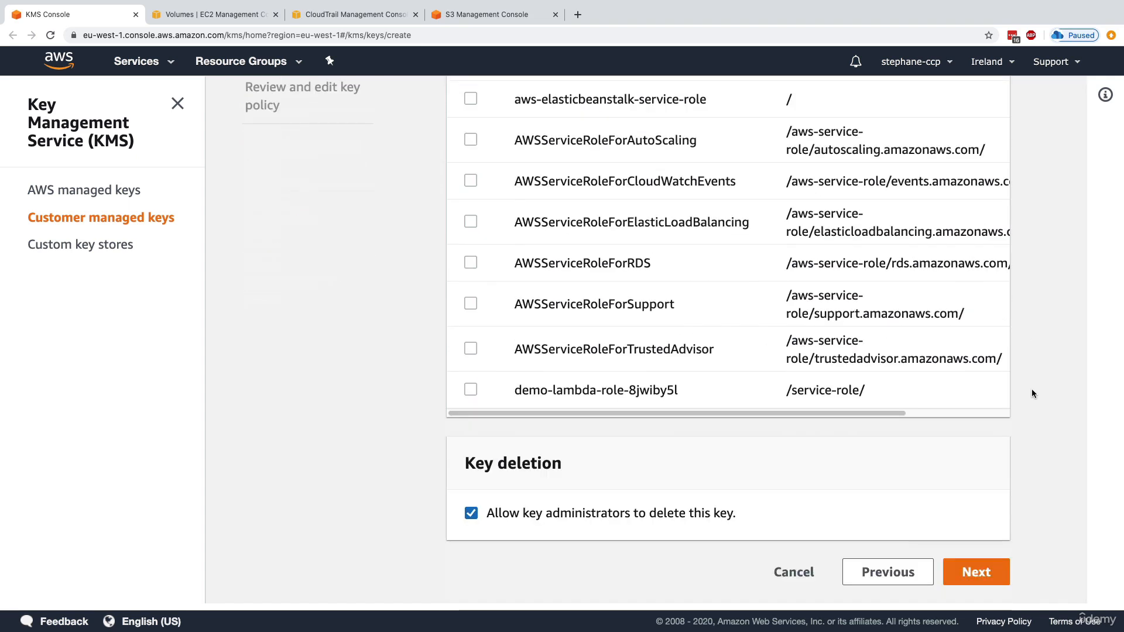
click(977, 572)
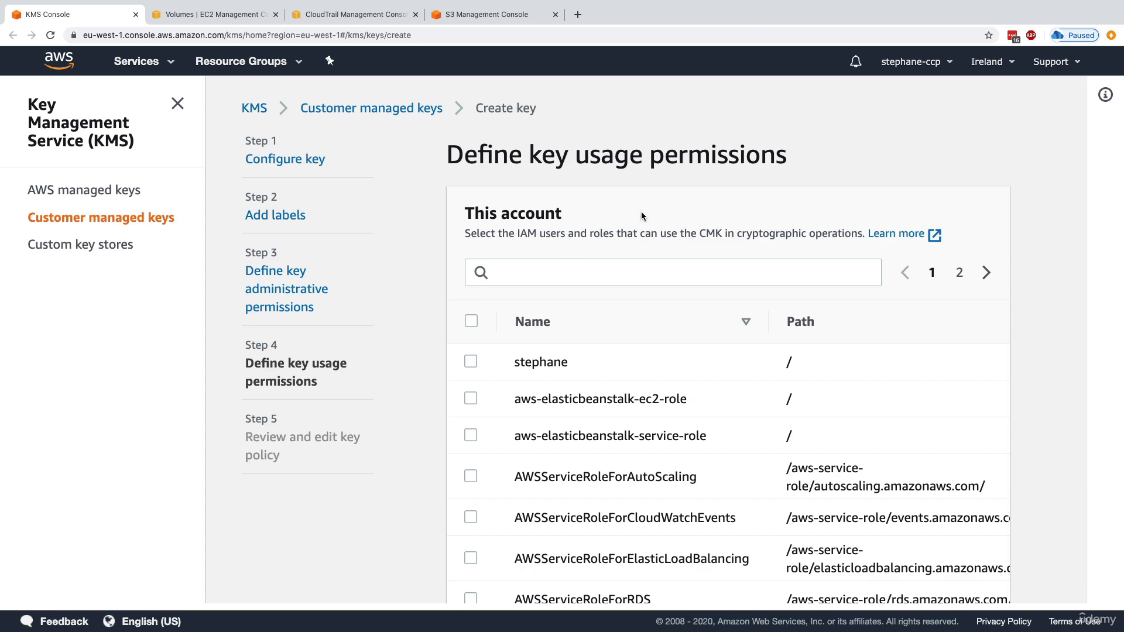
scroll(973, 397, down, 7)
click(979, 565)
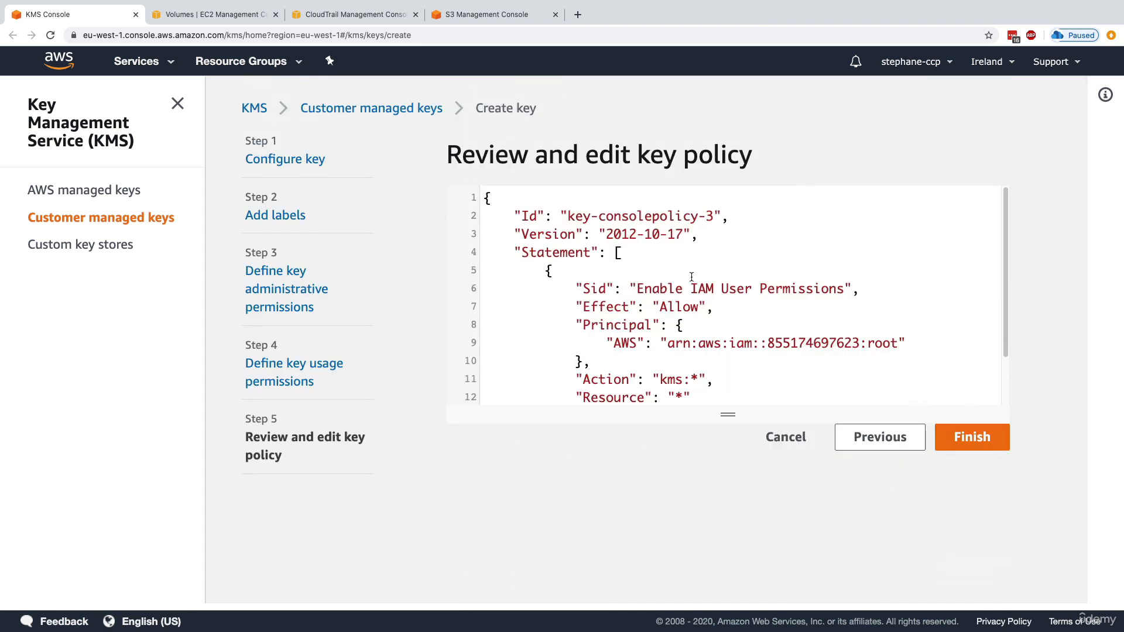
click(967, 435)
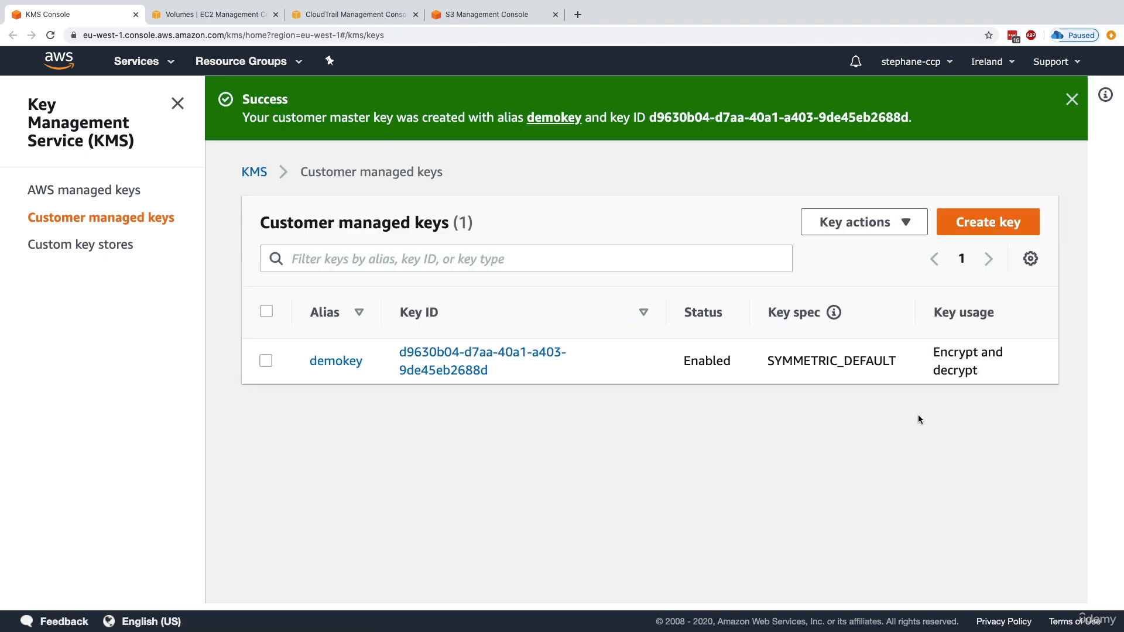
Open the details of demokey and review its yearly key rotation option and key policy
click(342, 363)
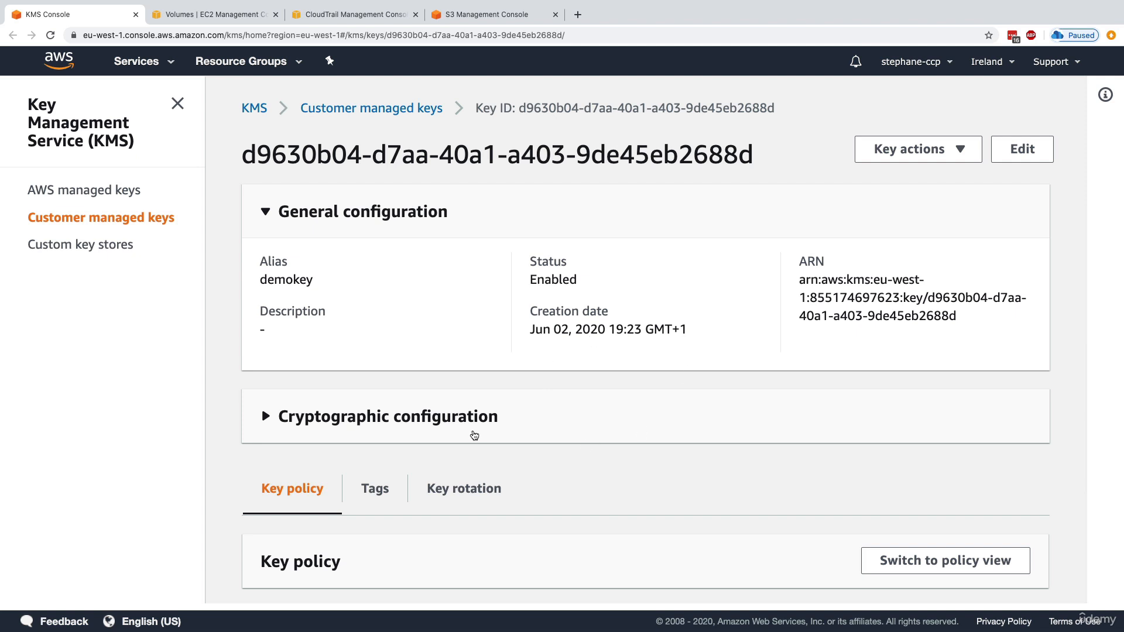
scroll(460, 329, down, 1)
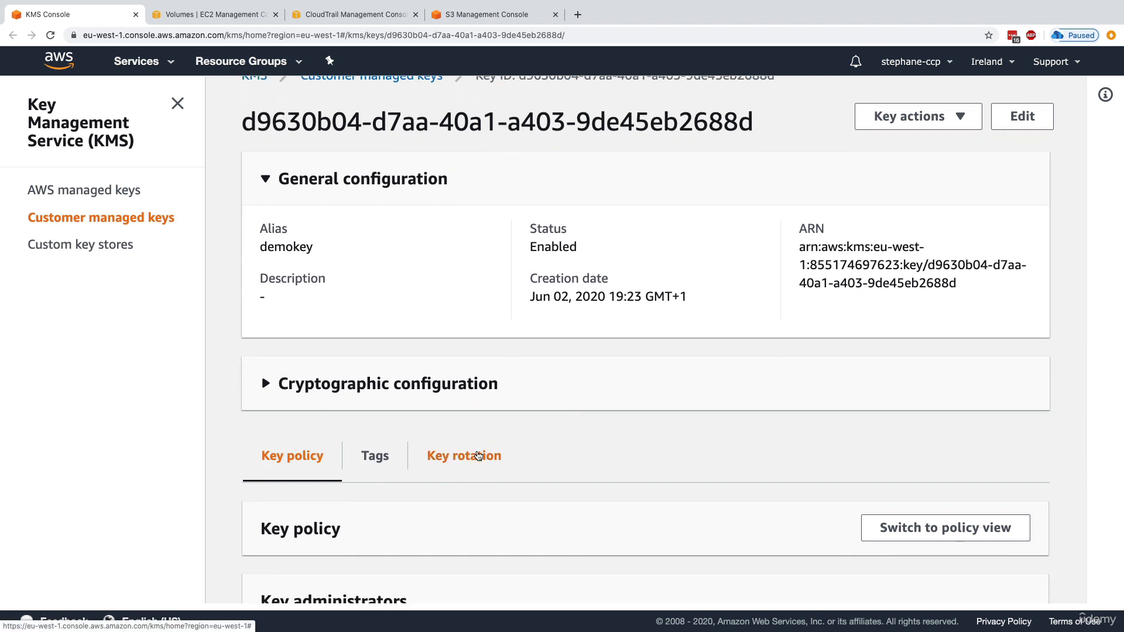
click(479, 454)
scroll(498, 449, down, 2)
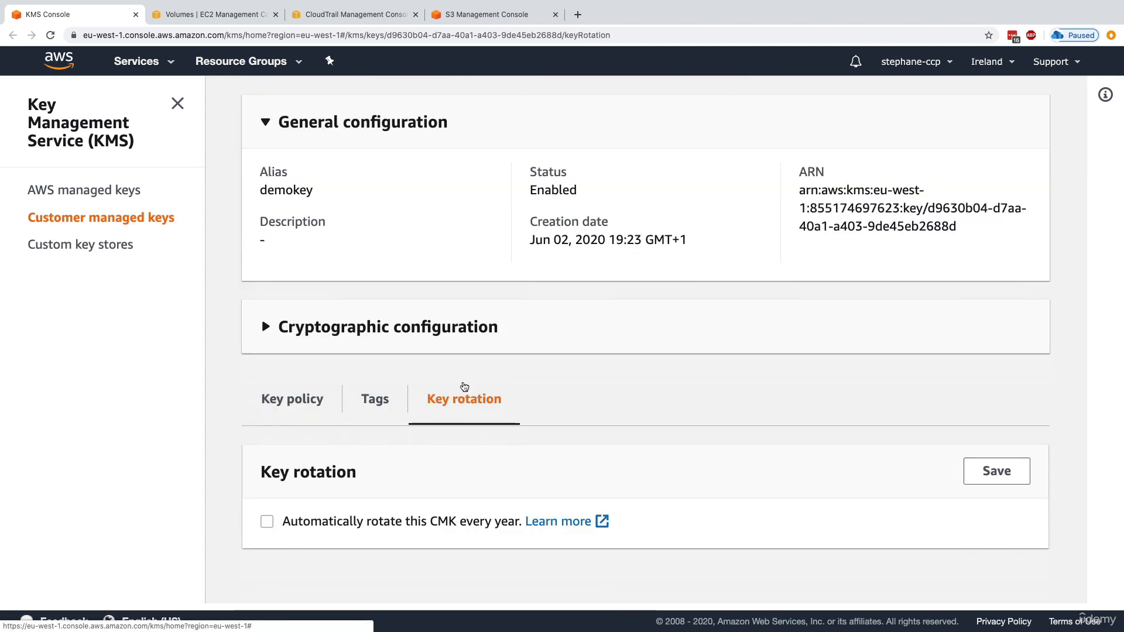
click(286, 523)
drag(396, 523, 488, 529)
click(451, 535)
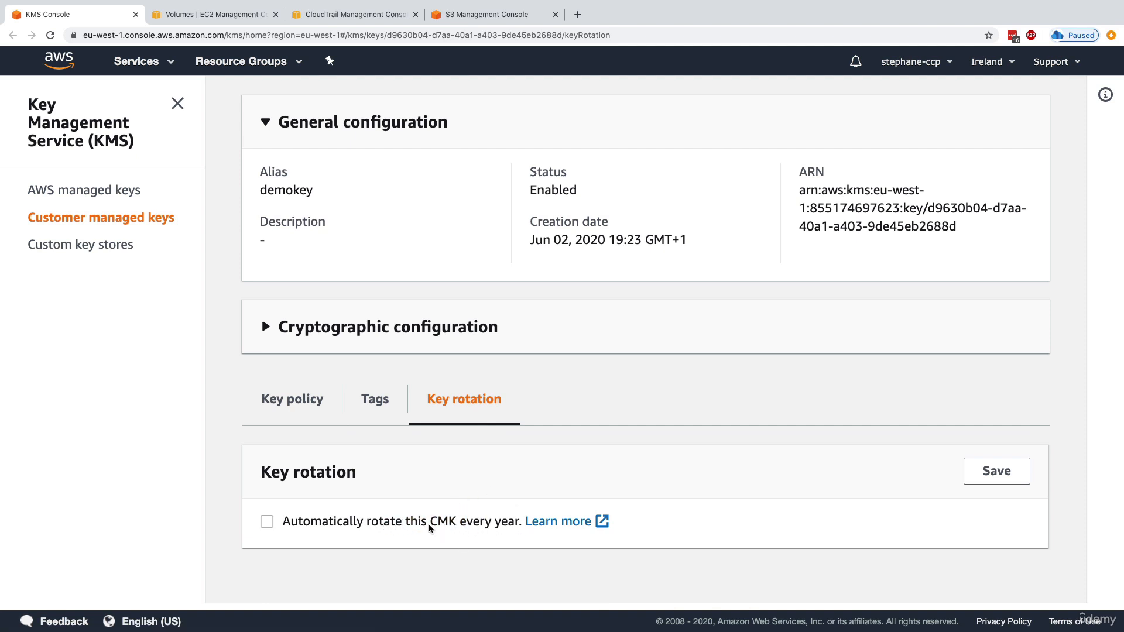
scroll(445, 527, up, 2)
click(307, 486)
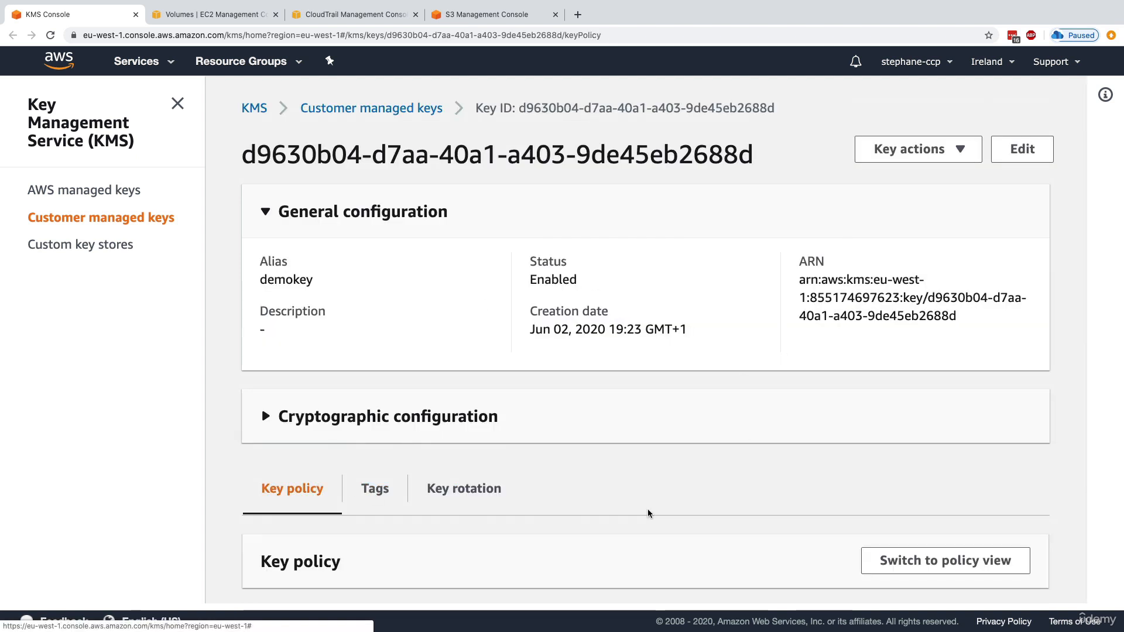
Start a new EBS volume in the EC2 console and set its size to 1 GiB
click(188, 14)
click(218, 100)
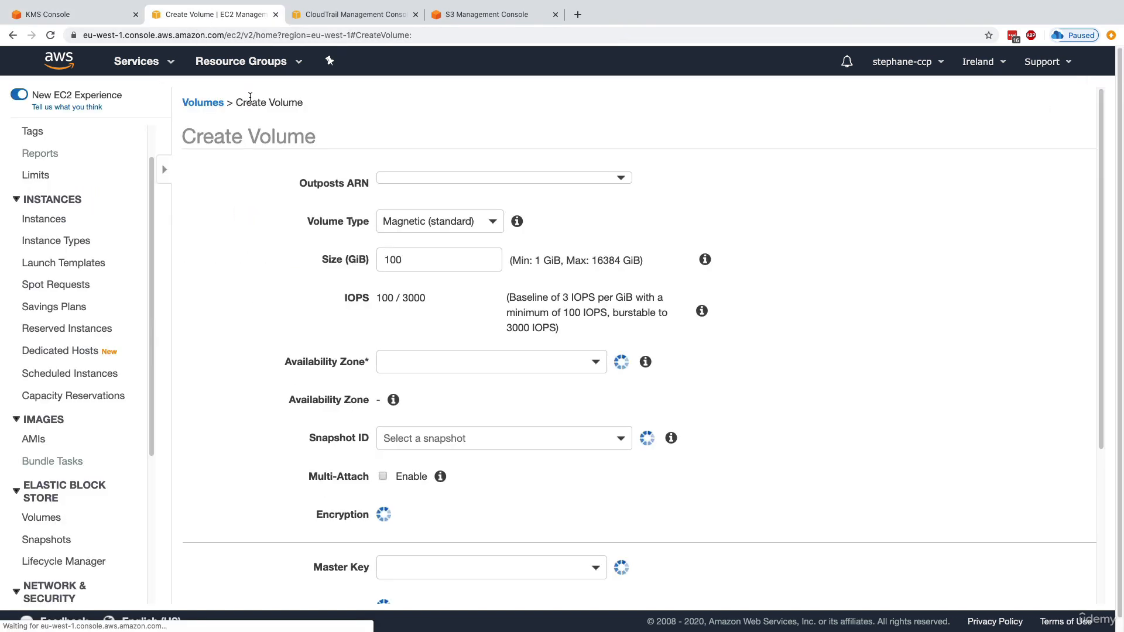
double_click(298, 220)
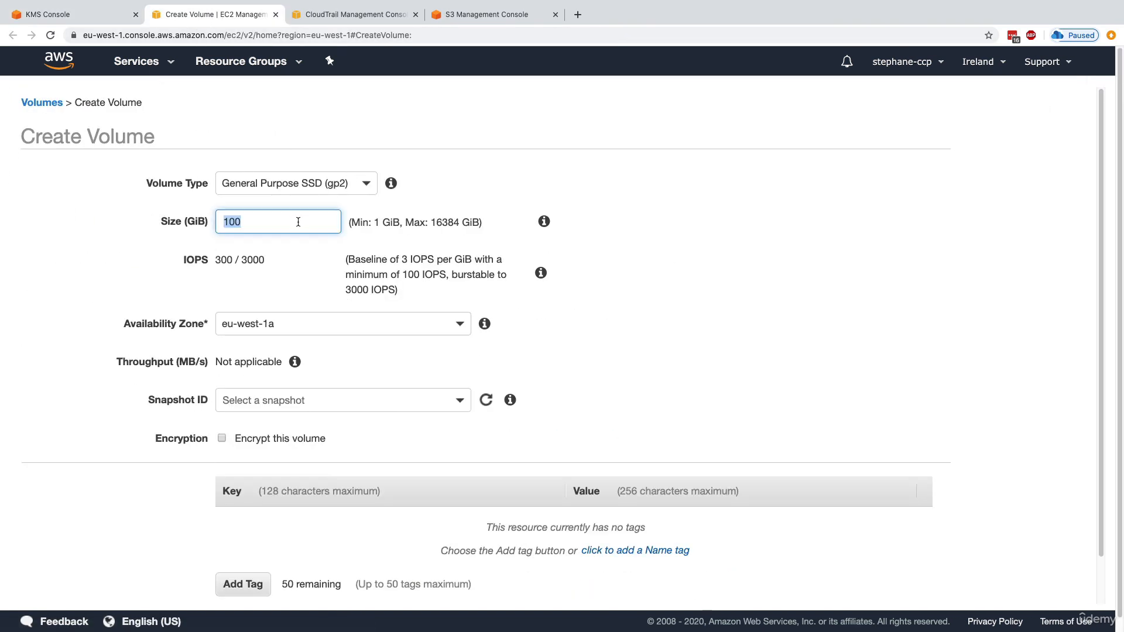
text(1)
scroll(301, 270, down, 2)
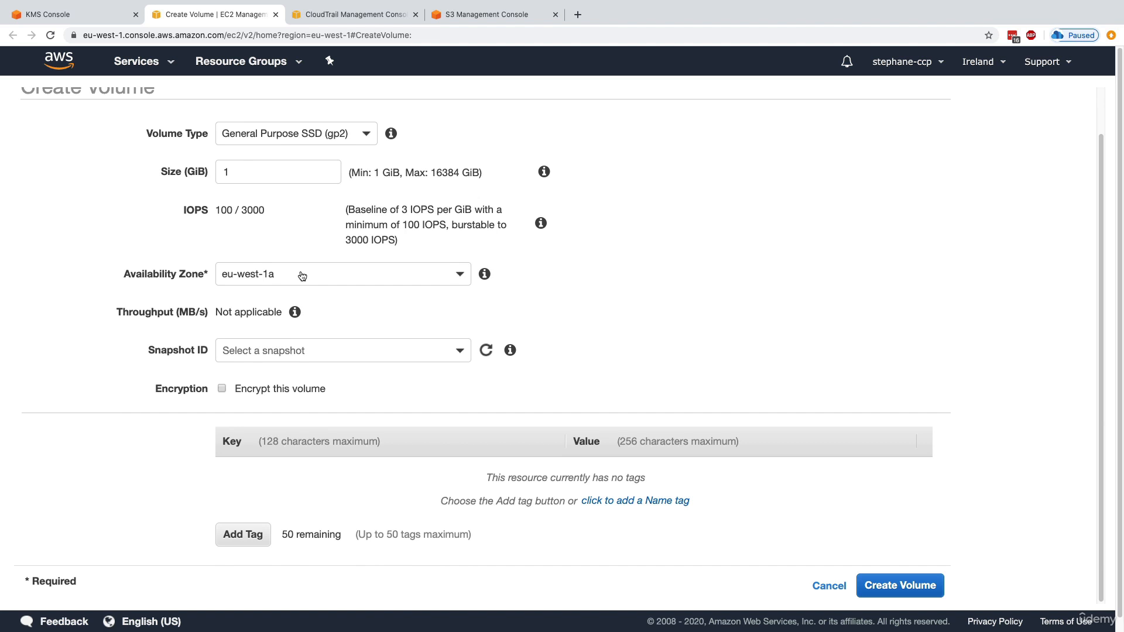
Enable encryption for the new volume with demokey as the master key and create the volume
click(245, 394)
scroll(251, 391, down, 2)
click(253, 388)
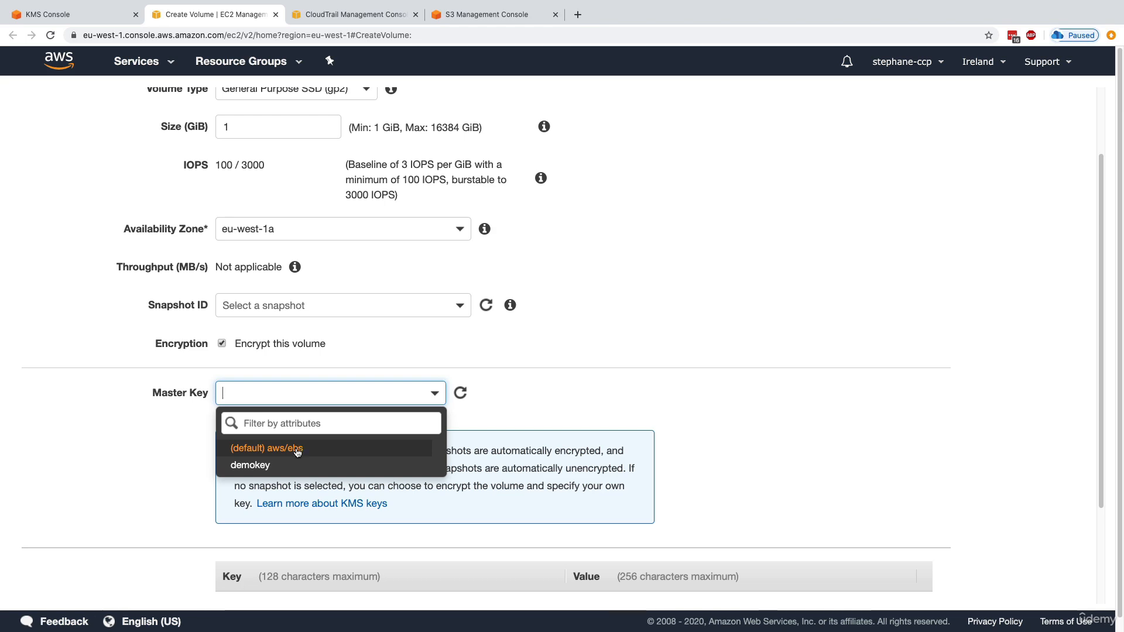
click(272, 464)
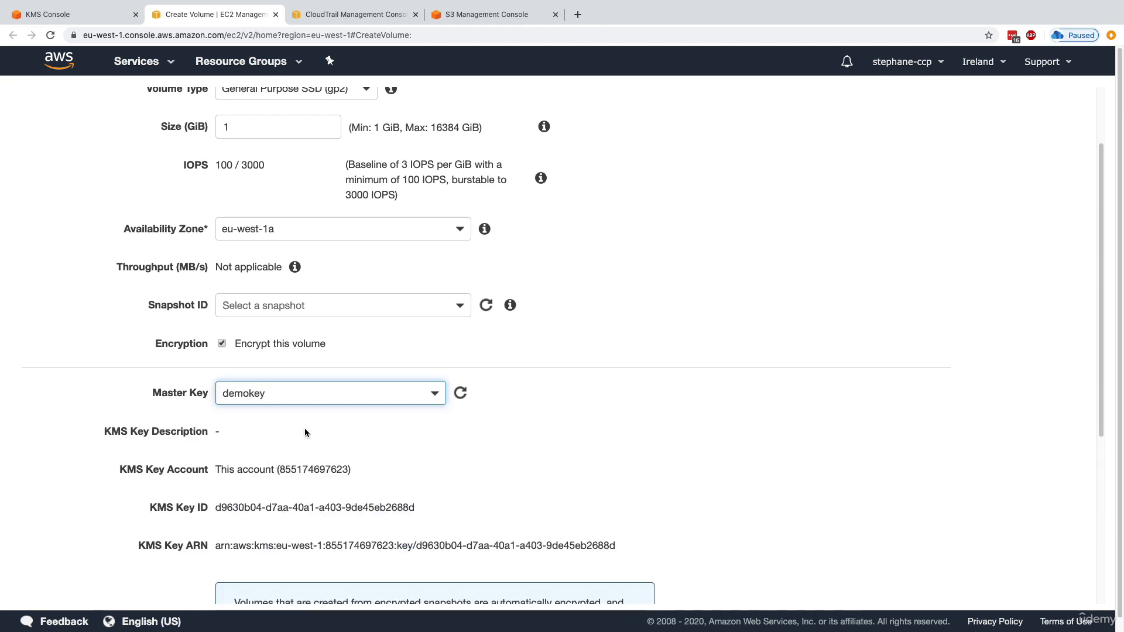
scroll(322, 443, down, 1)
click(327, 503)
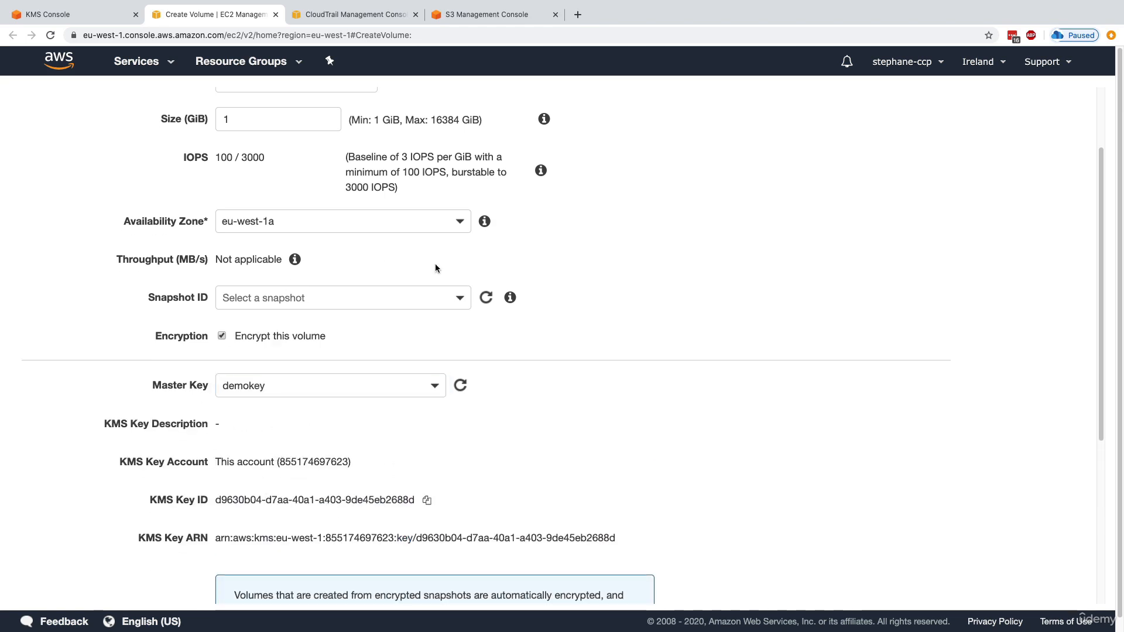
scroll(497, 385, down, 5)
click(929, 572)
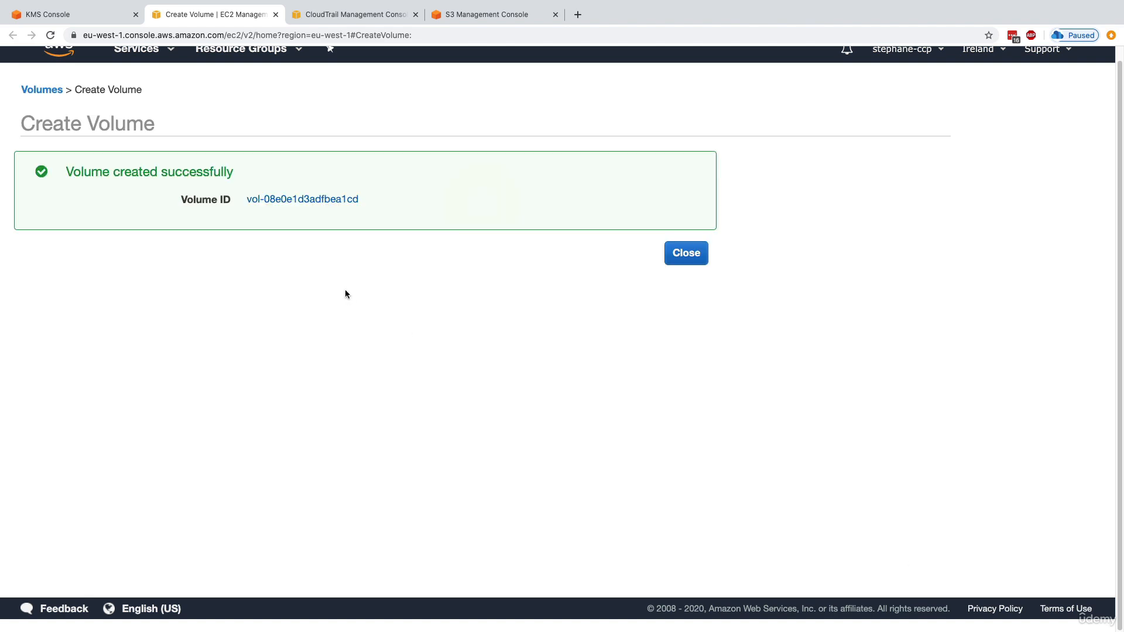
Return to the volumes list, clear the Volume ID filter, and check the encryption status and KMS key alias of both volumes
click(686, 256)
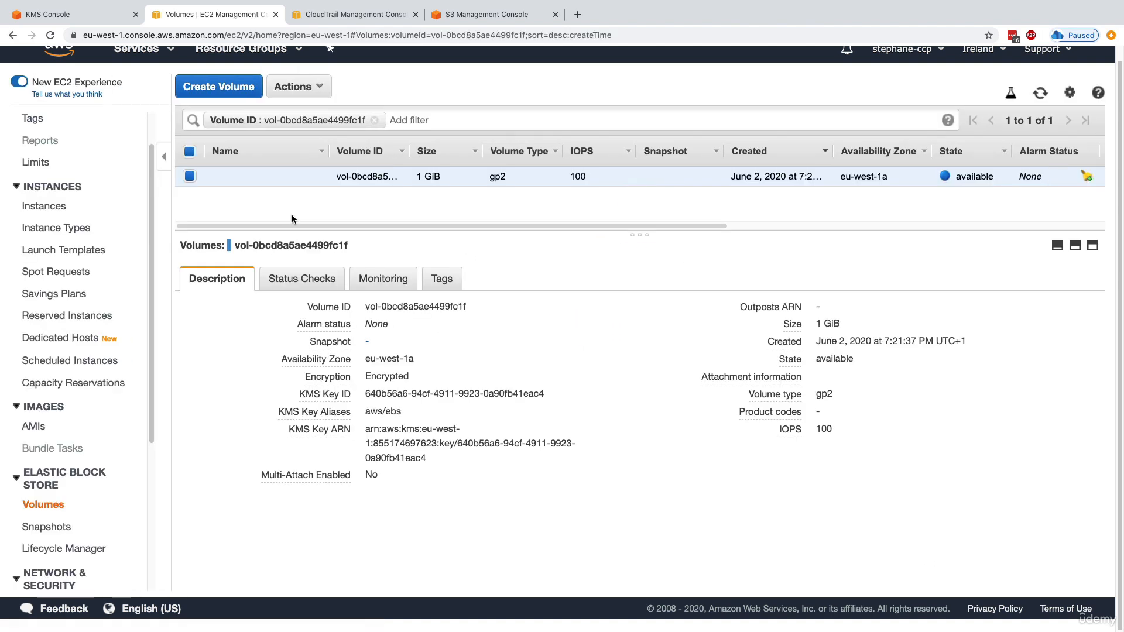
click(374, 120)
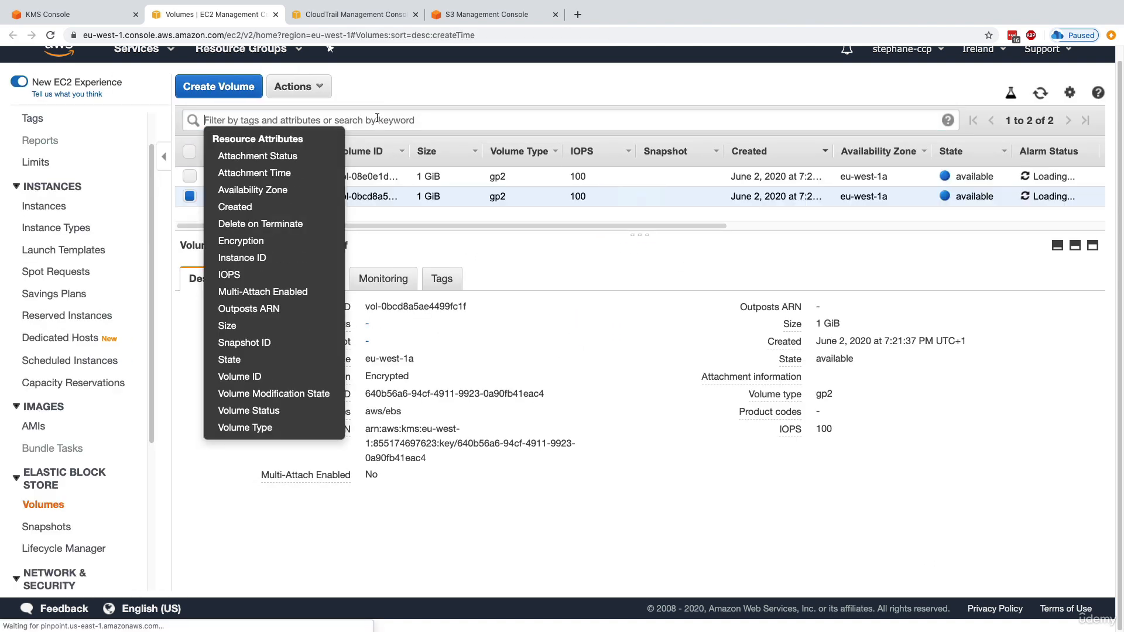
click(558, 233)
drag(616, 226, 1000, 227)
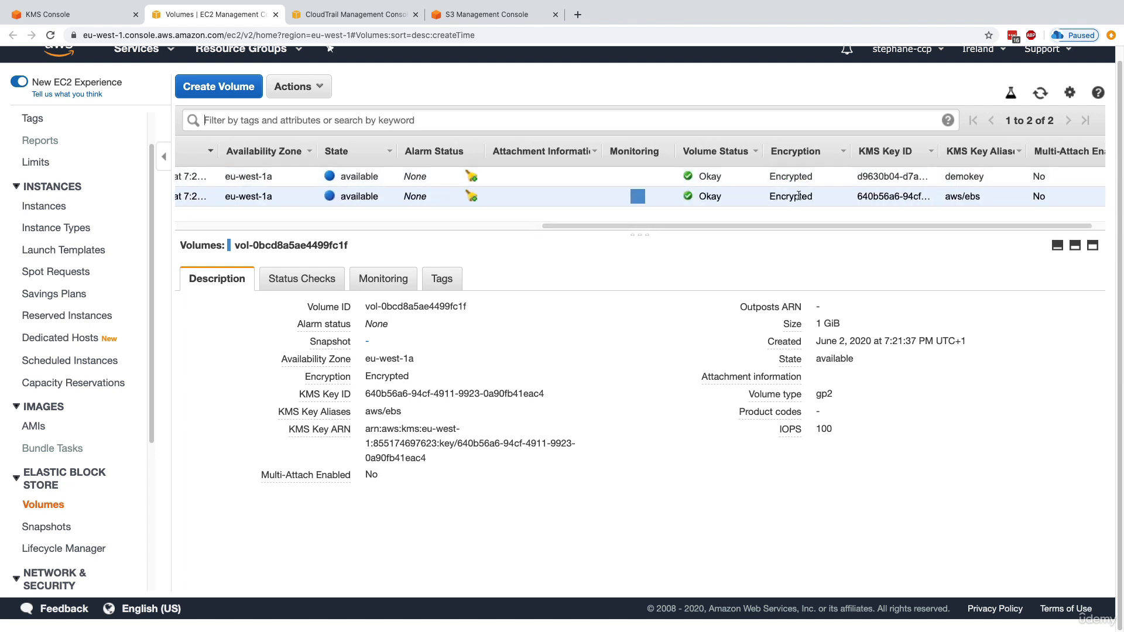
drag(811, 221, 933, 225)
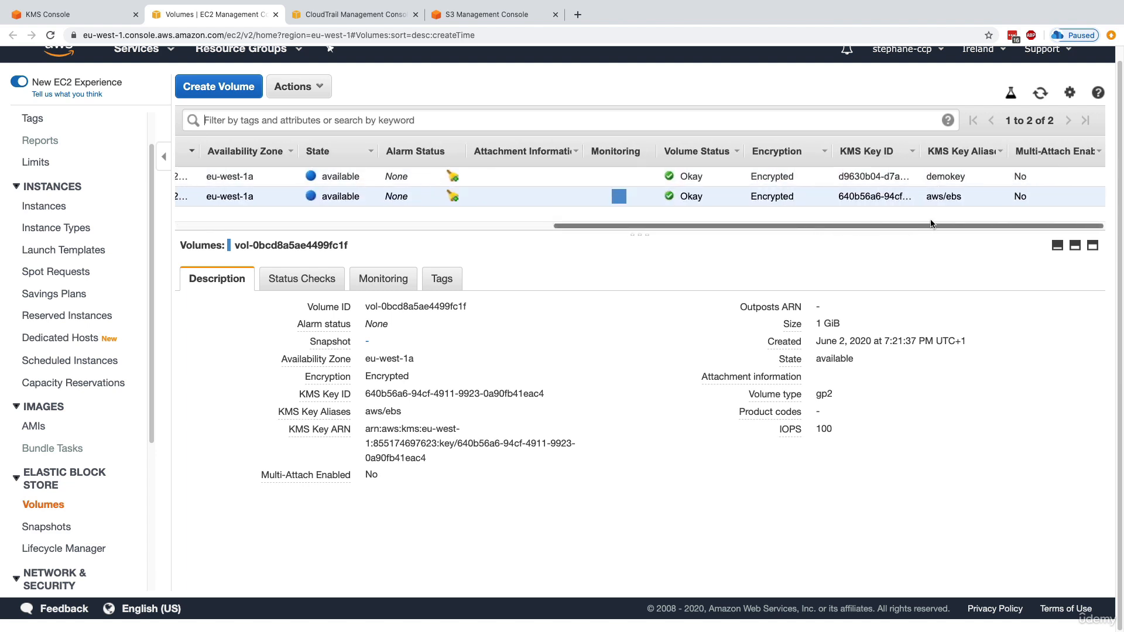
Select both EBS volumes in the list and delete them
drag(930, 177, 302, 230)
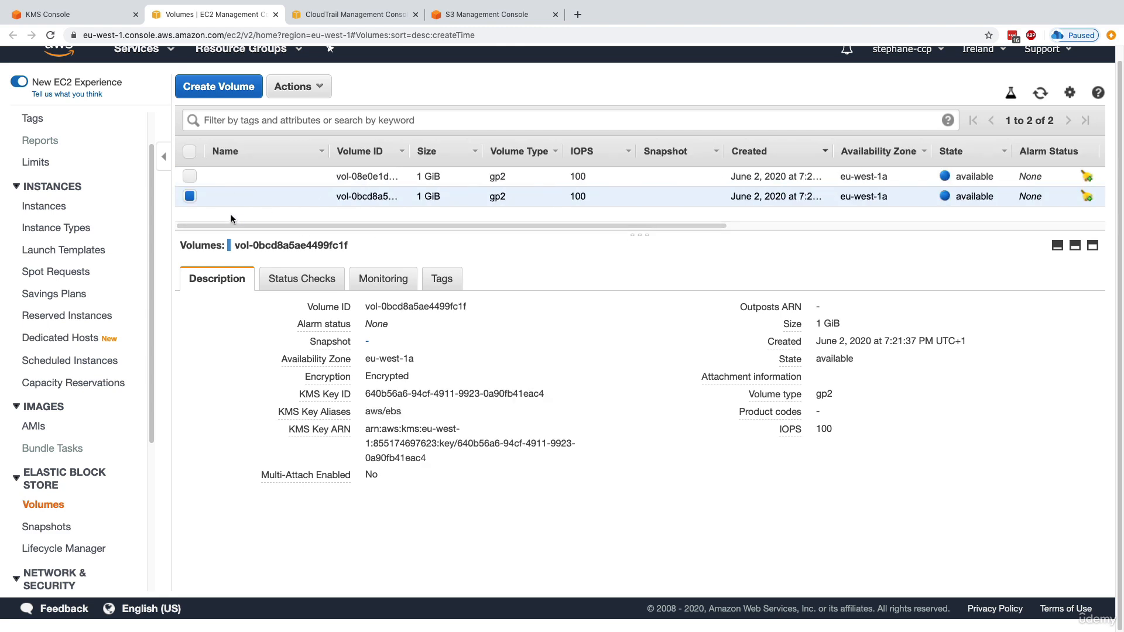
click(189, 177)
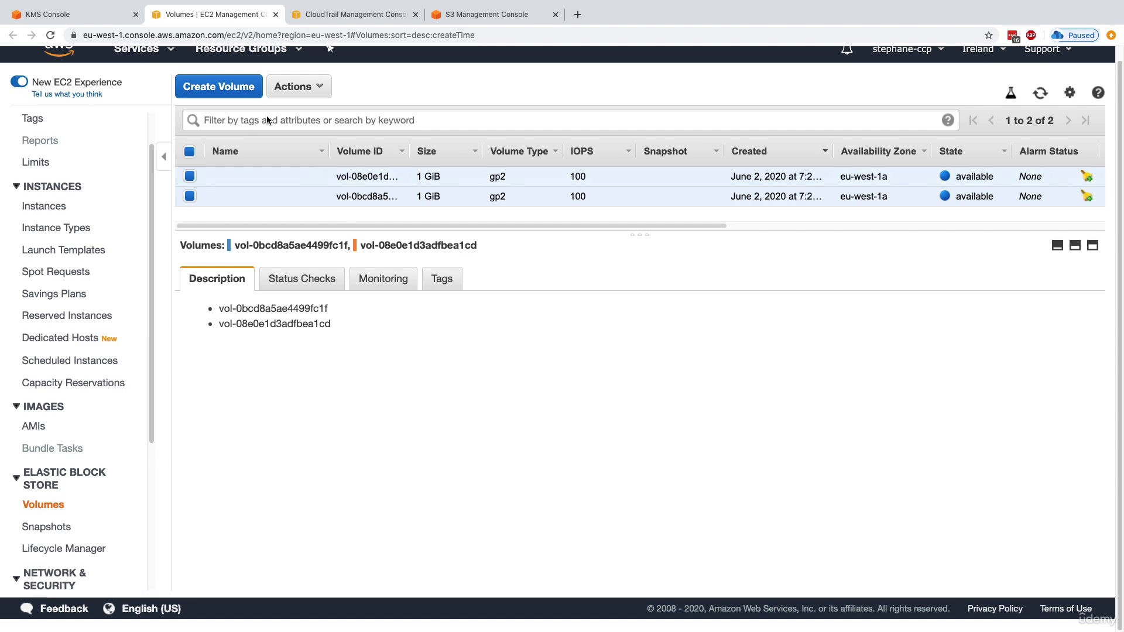
click(296, 87)
click(315, 147)
click(745, 394)
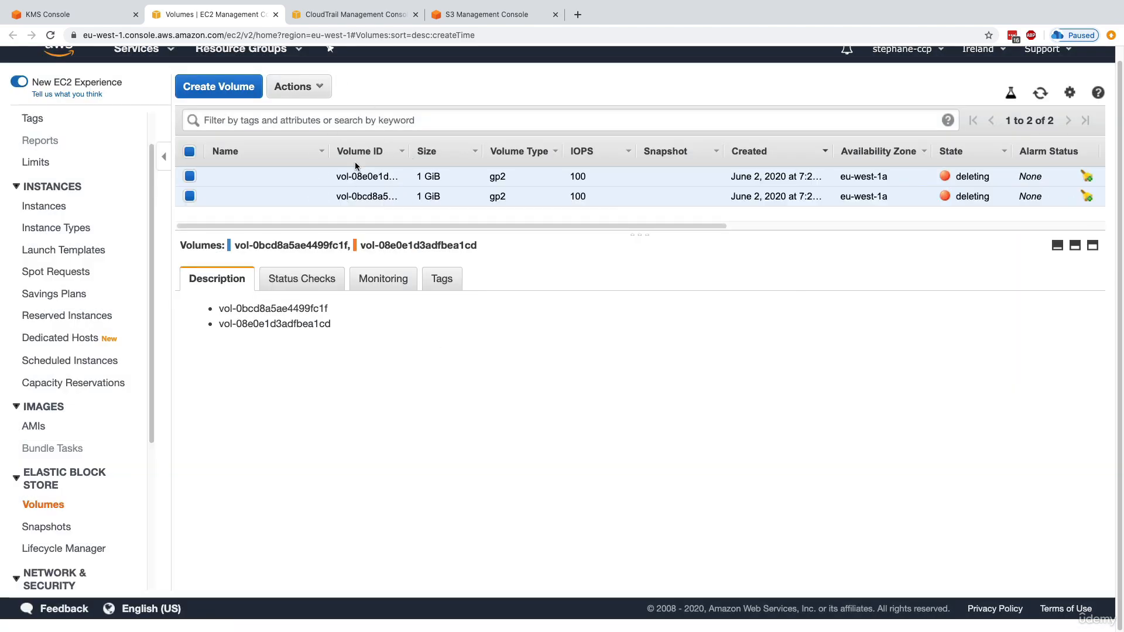
Switch to the KMS console, review the disable and deletion options for demokey, and return to the customer managed keys list
key(ctrl+shift+Tab)
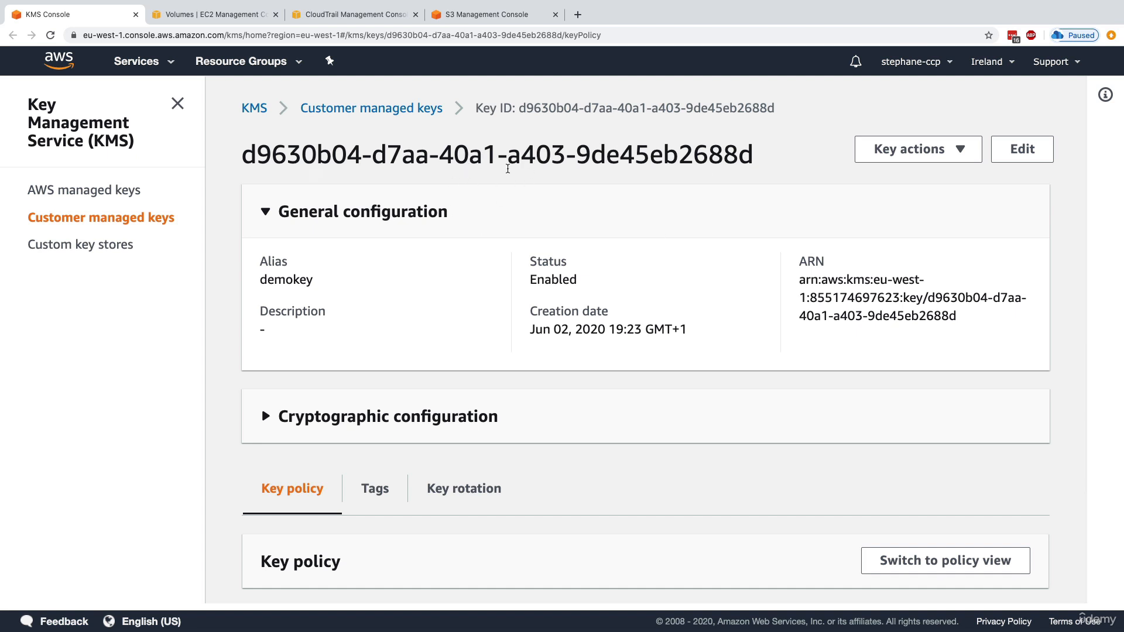
click(919, 149)
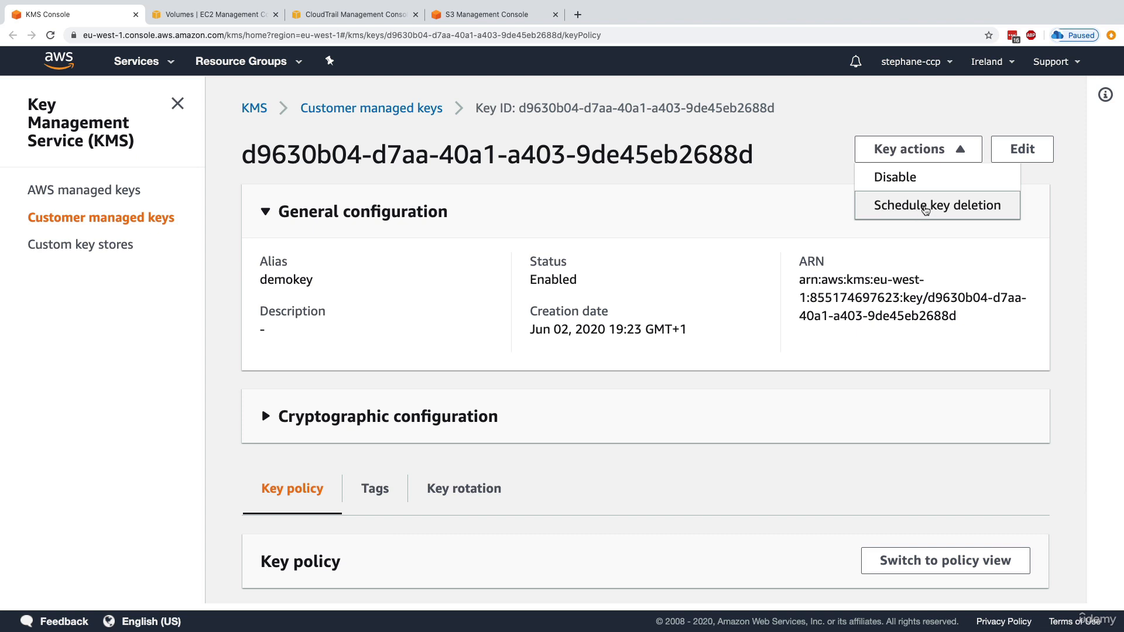
click(749, 206)
click(321, 112)
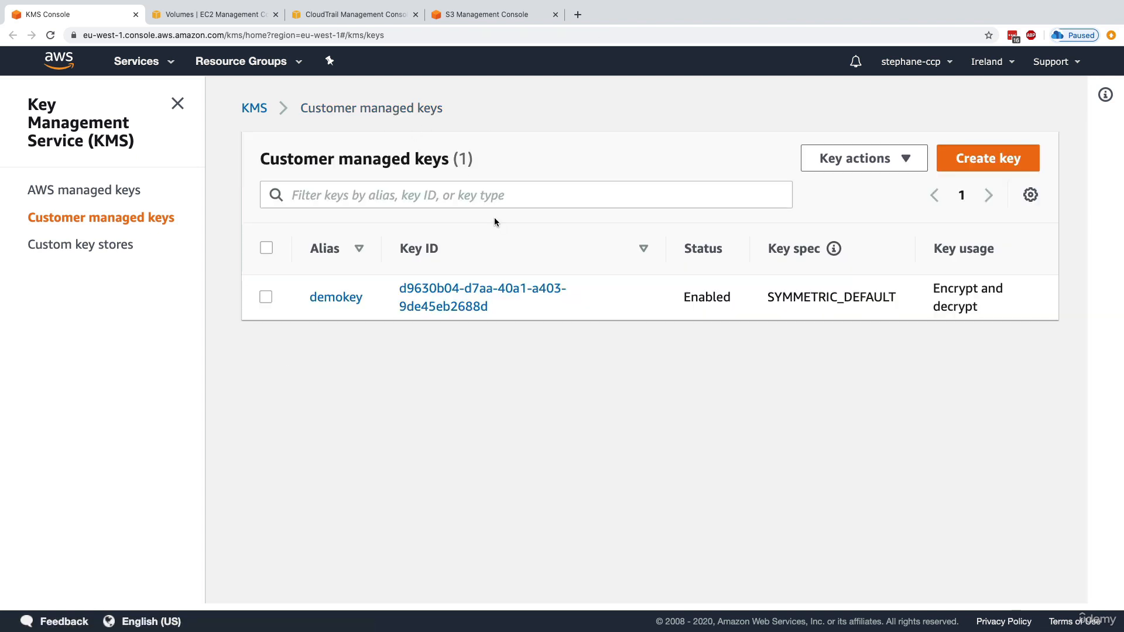